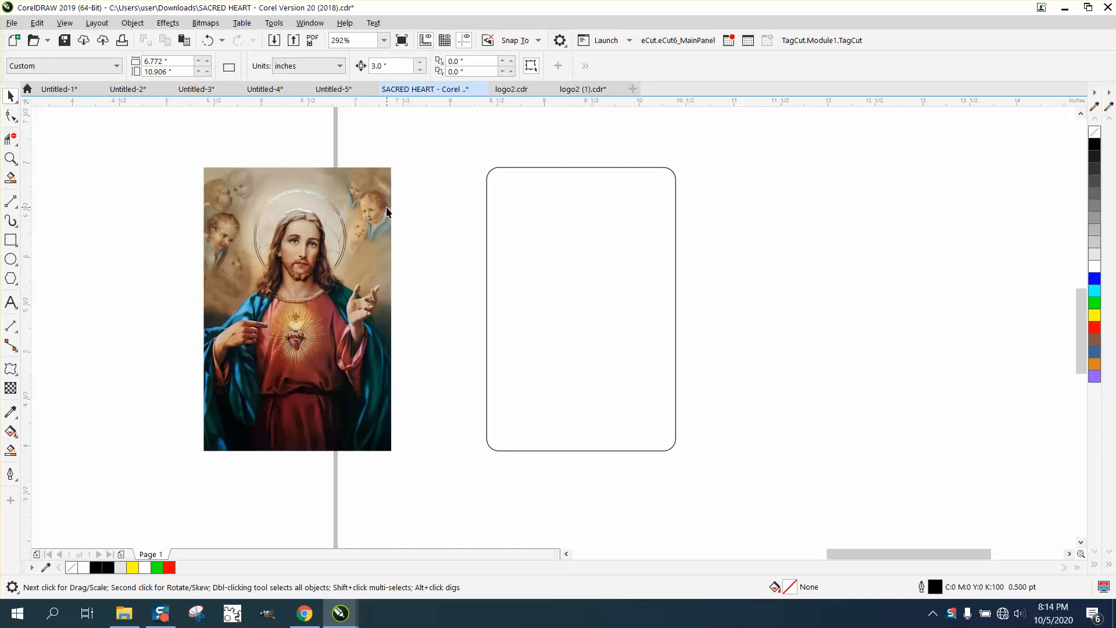
# Step: Duplicate the 2 by 3 inch rounded rectangle, placing the copy 3 inches to the right of the original
pyautogui.click(386, 211)
pyautogui.click(489, 209)
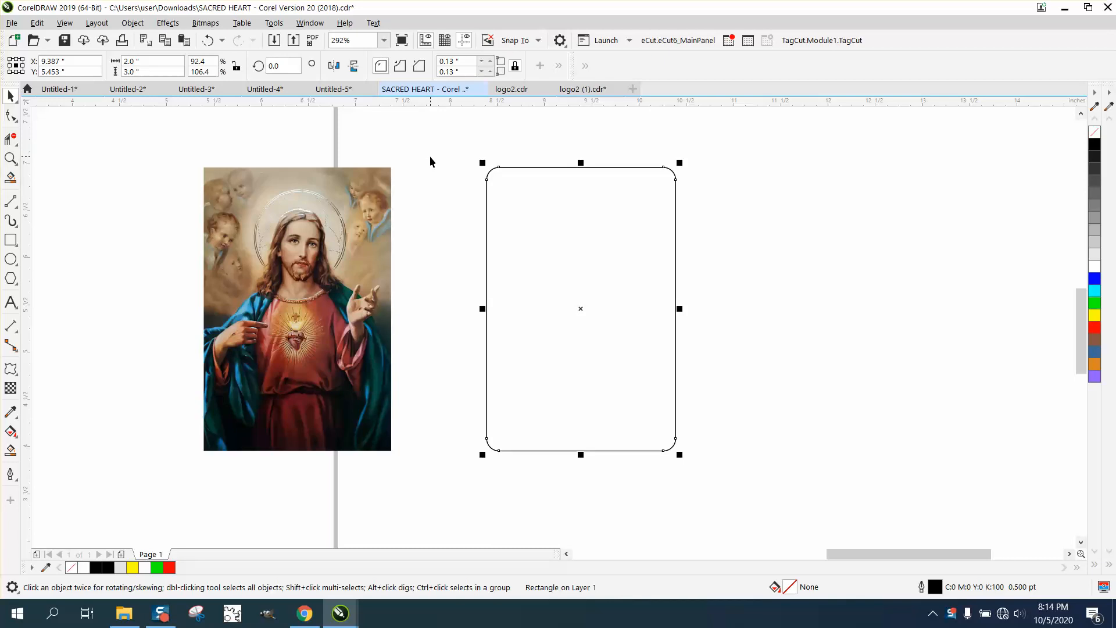
pyautogui.hotkey('ctrl', 'd')
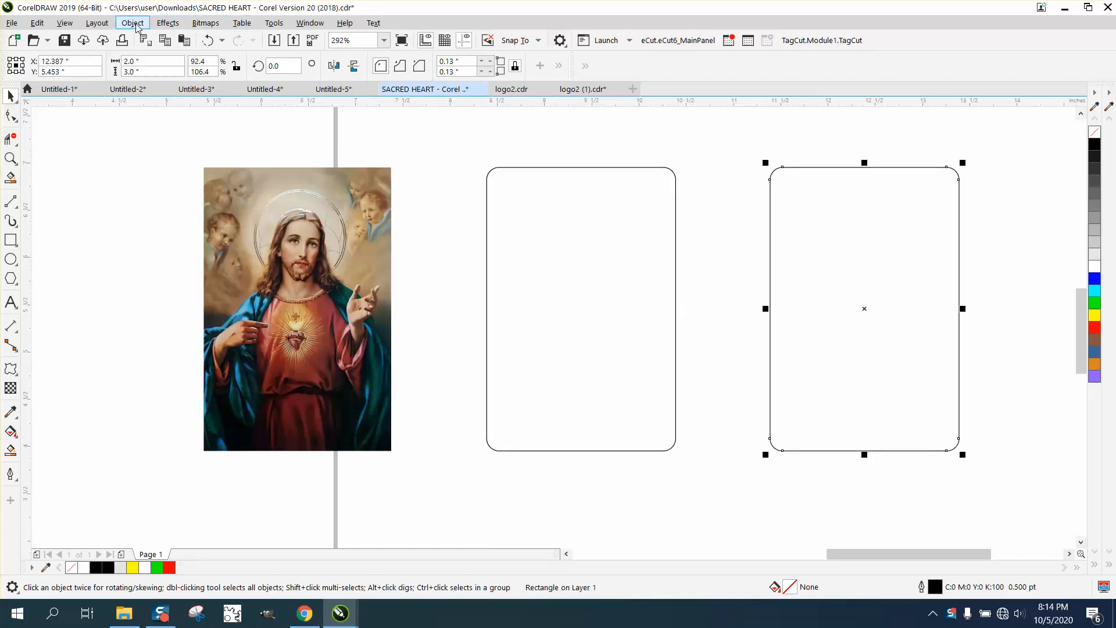
# Step: Apply a one-step inside contour with a 0.2 inch offset to the duplicated rounded rectangle
pyautogui.click(167, 22)
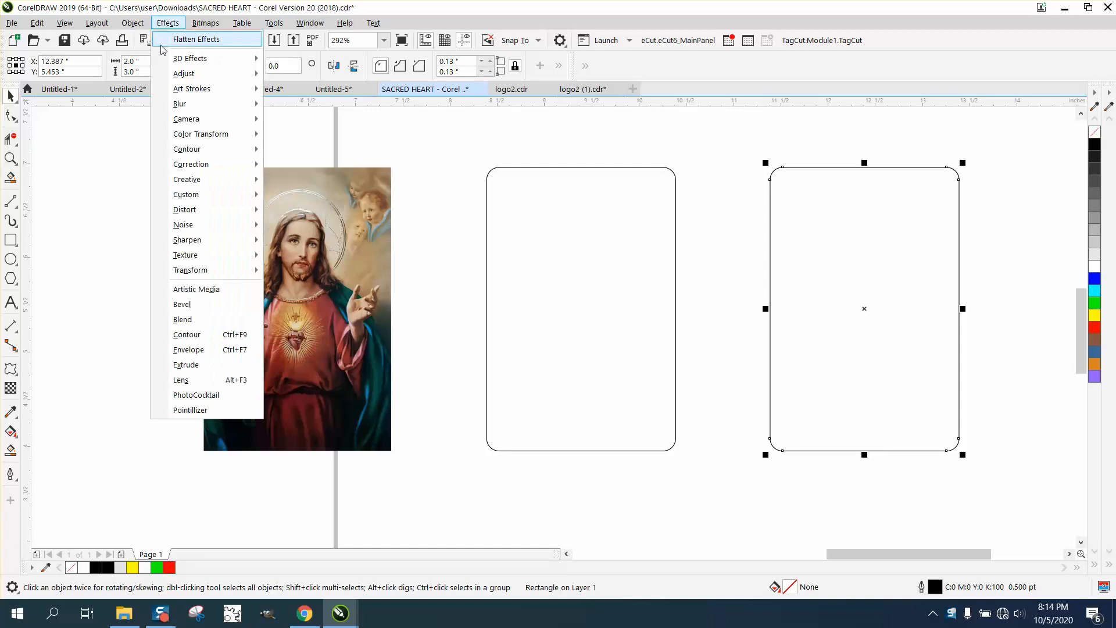
pyautogui.click(181, 333)
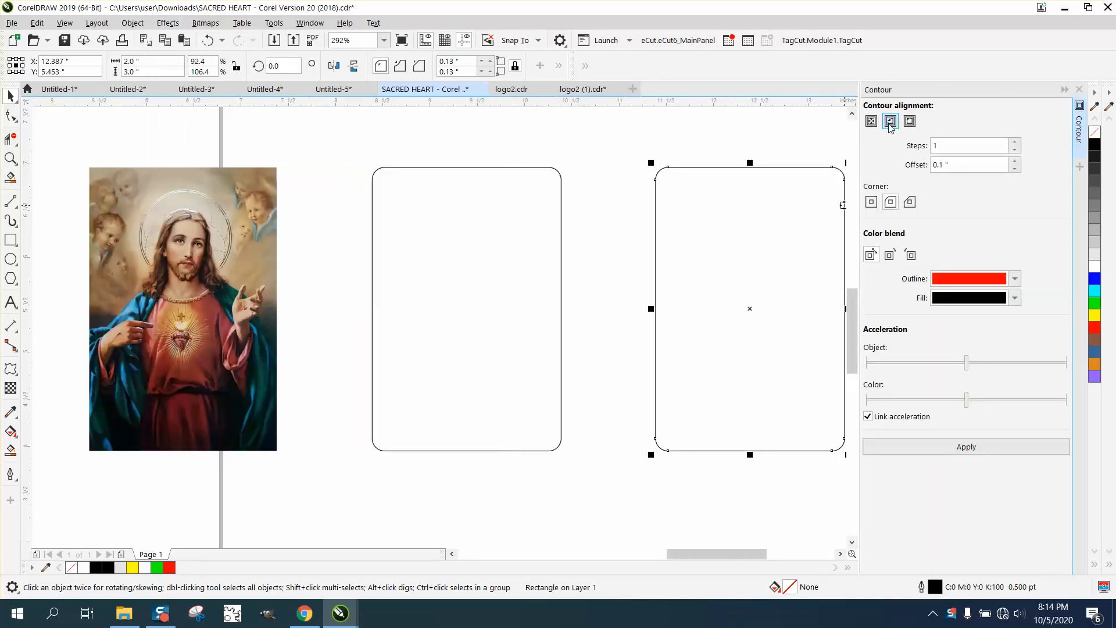
pyautogui.click(957, 166)
pyautogui.doubleClick(957, 166)
pyautogui.write('.2')
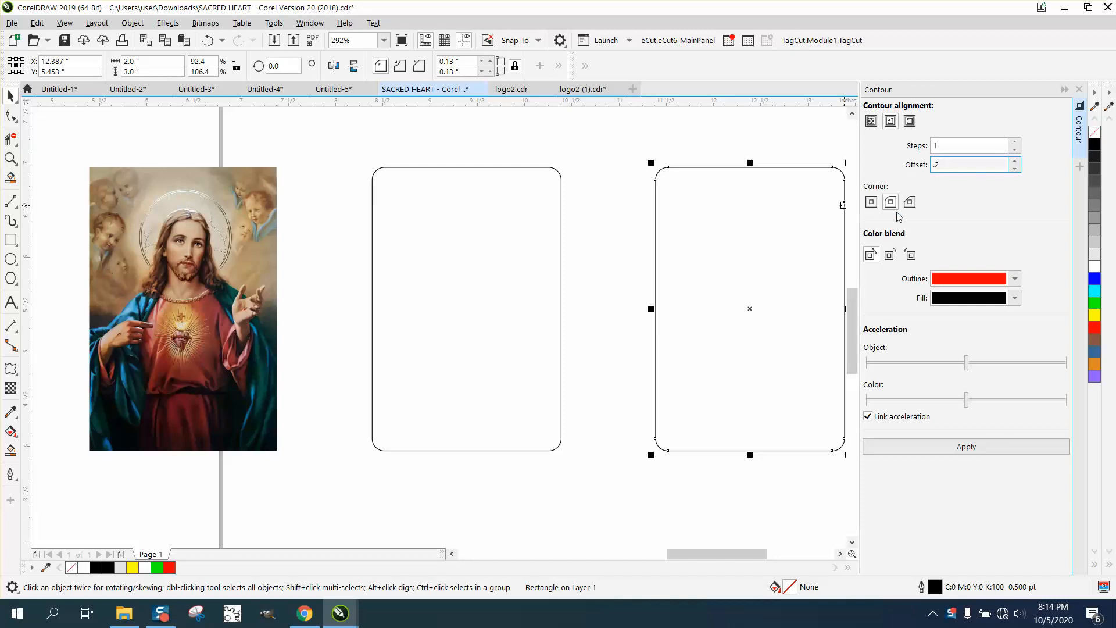
pyautogui.click(972, 448)
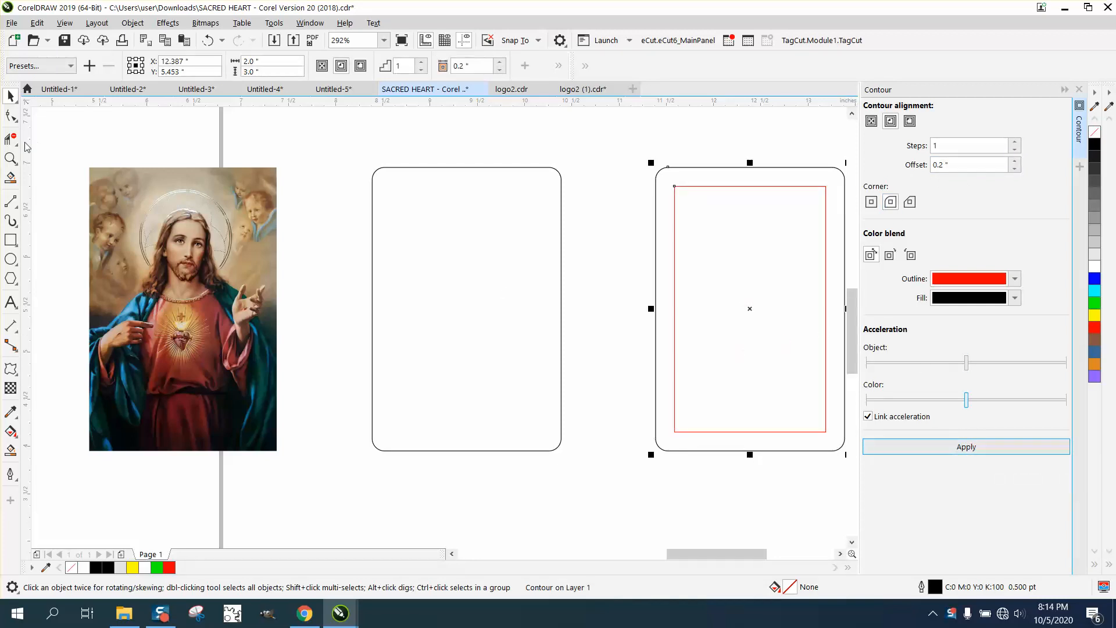
# Step: Examine the contour's upper-left corner up close and undo the contour
pyautogui.click(10, 158)
pyautogui.moveTo(660, 175); pyautogui.dragTo(722, 211)
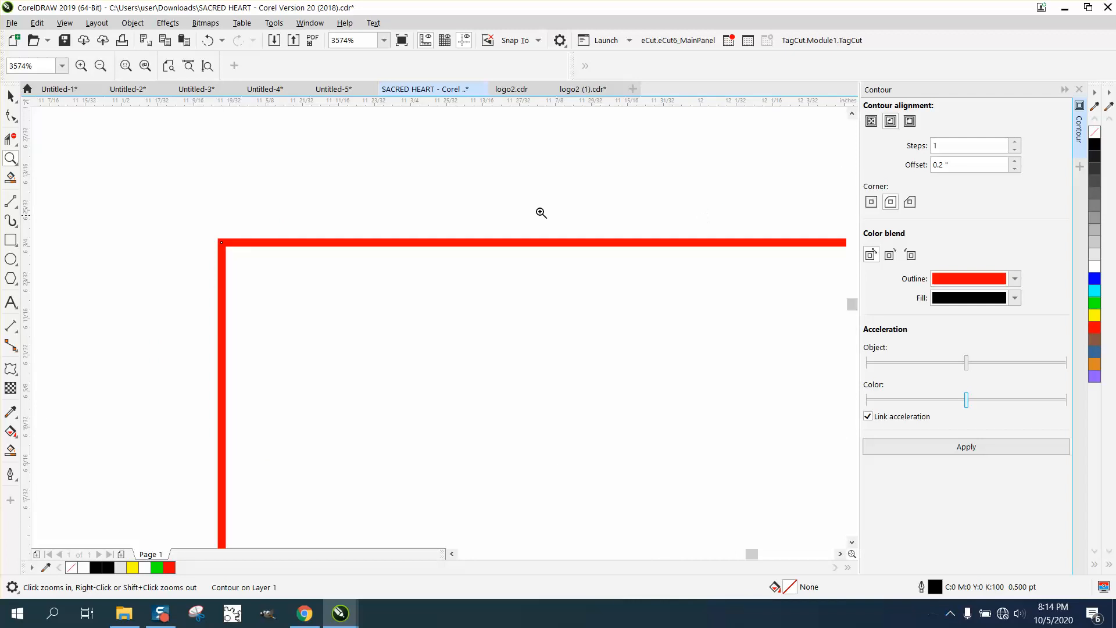
pyautogui.click(11, 96)
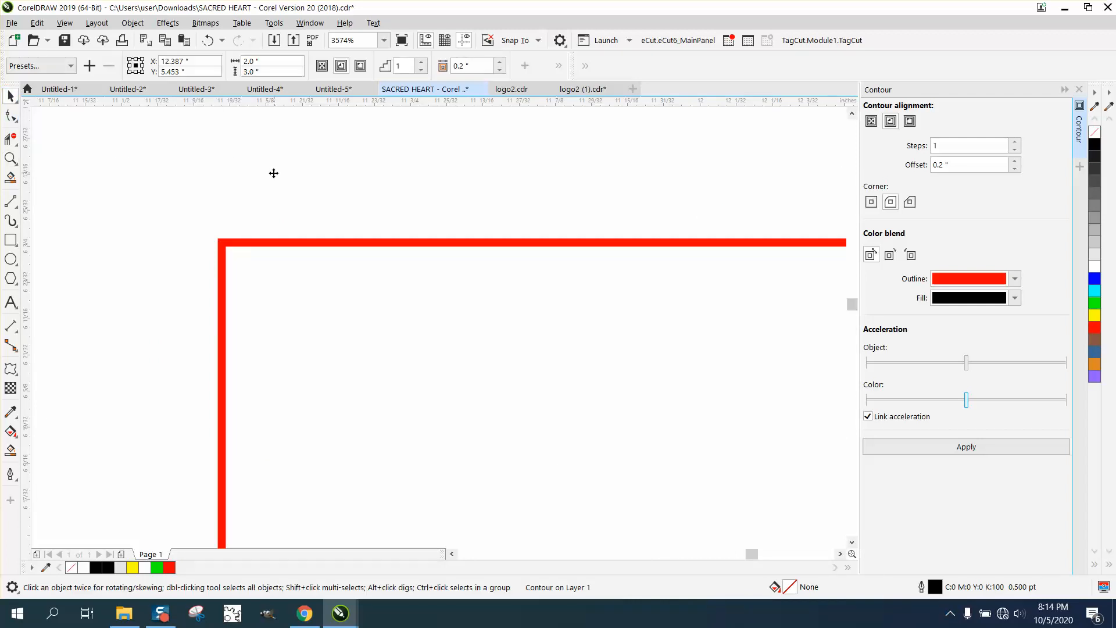
pyautogui.scroll(-5, 389, 190)
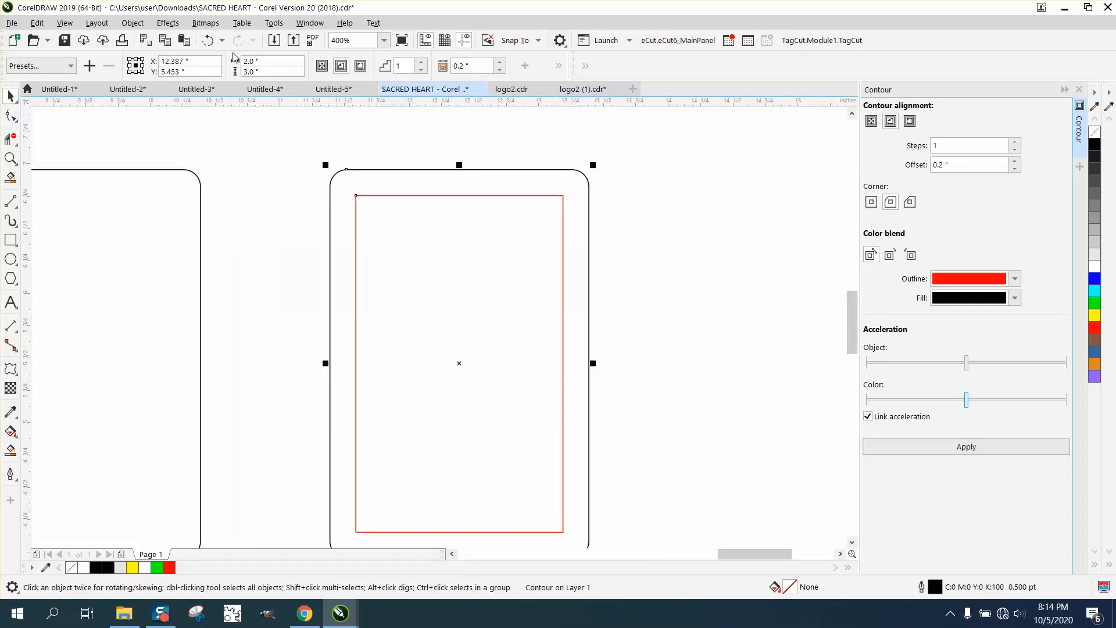
pyautogui.click(207, 40)
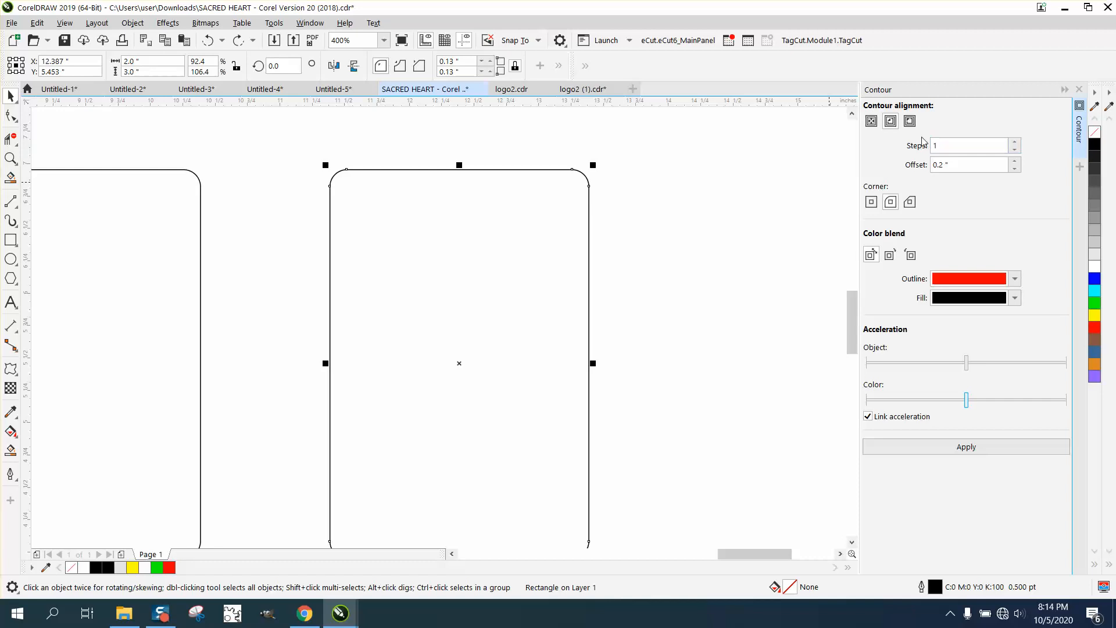
# Step: Reapply the 0.2 inch inside contour with the round corner option and break the contour apart
pyautogui.click(890, 202)
pyautogui.click(967, 447)
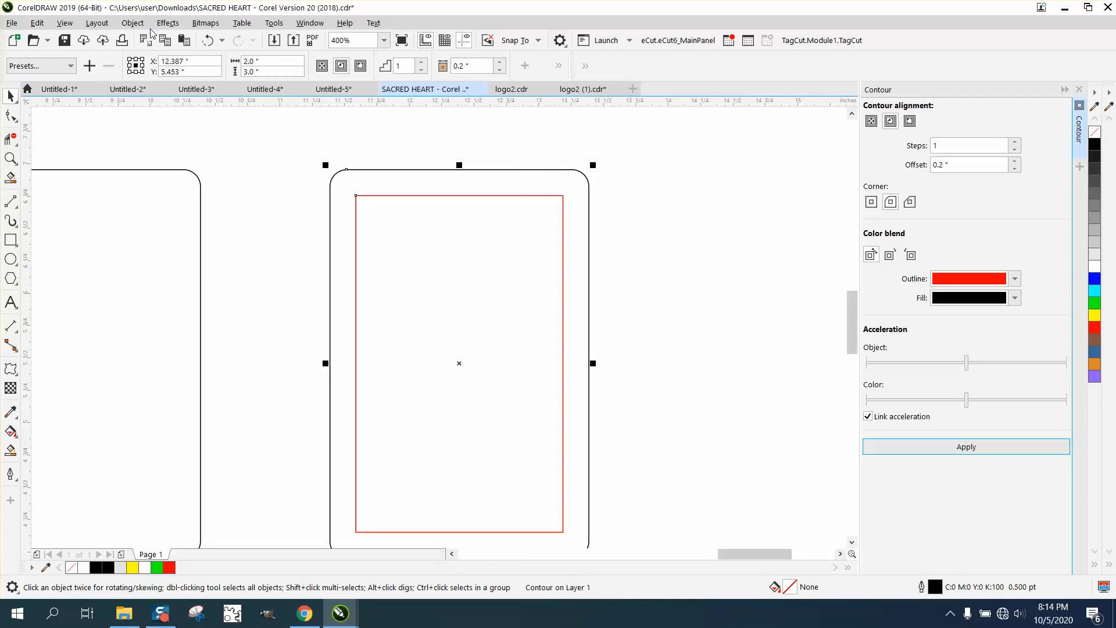
pyautogui.click(133, 23)
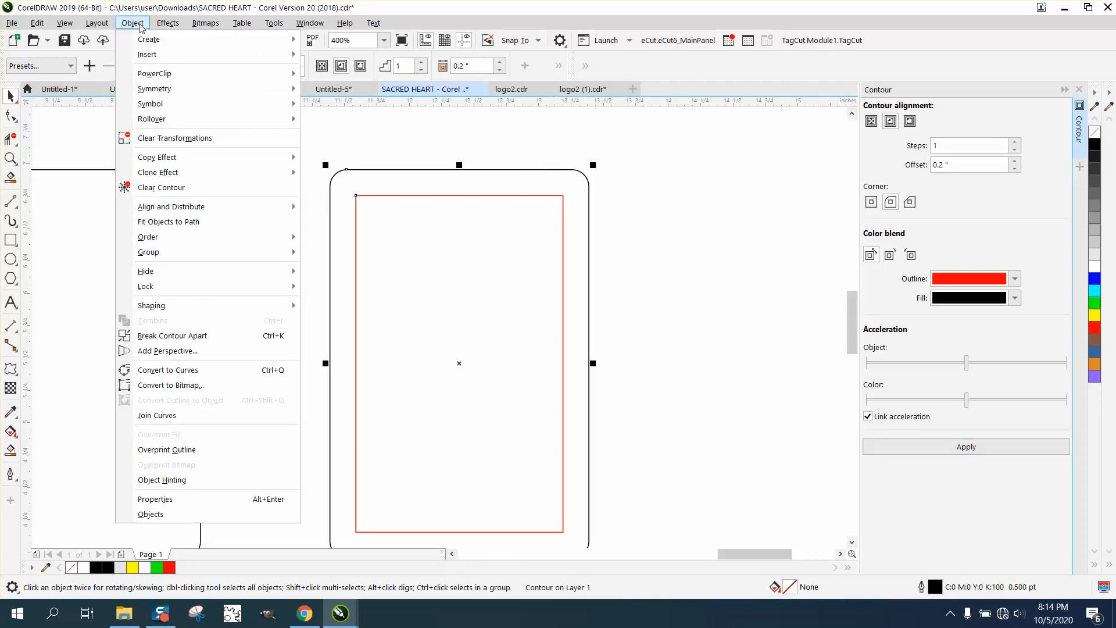
pyautogui.click(172, 336)
# Step: Delete the red inner rectangle separated from the contour, keeping the outer rounded rectangle
pyautogui.click(380, 195)
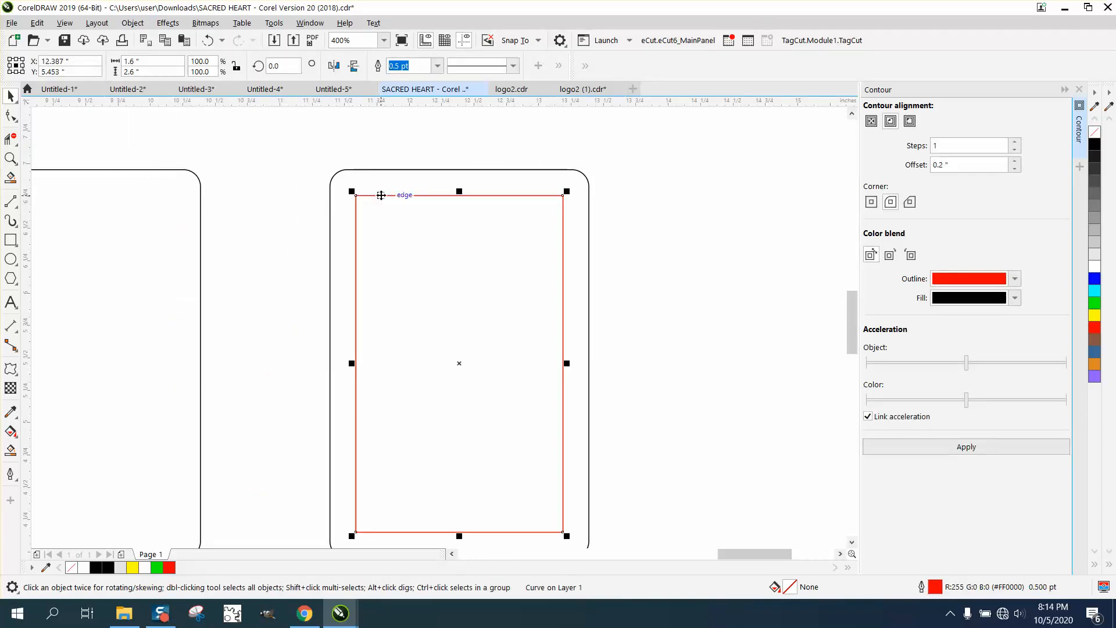
pyautogui.scroll(-1, 405, 151)
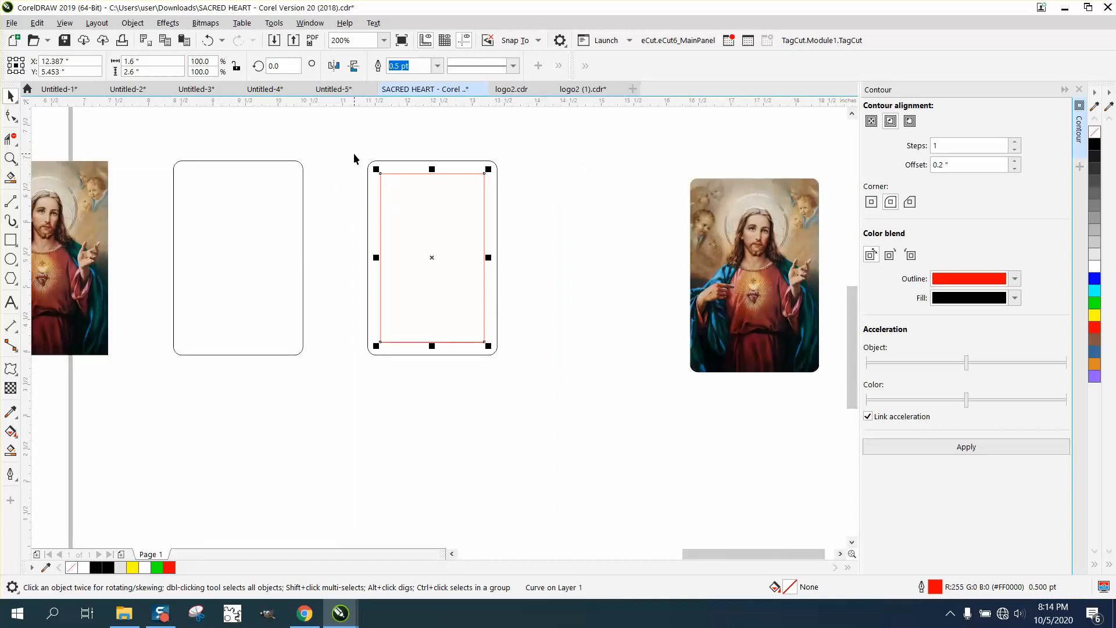
pyautogui.click(405, 161)
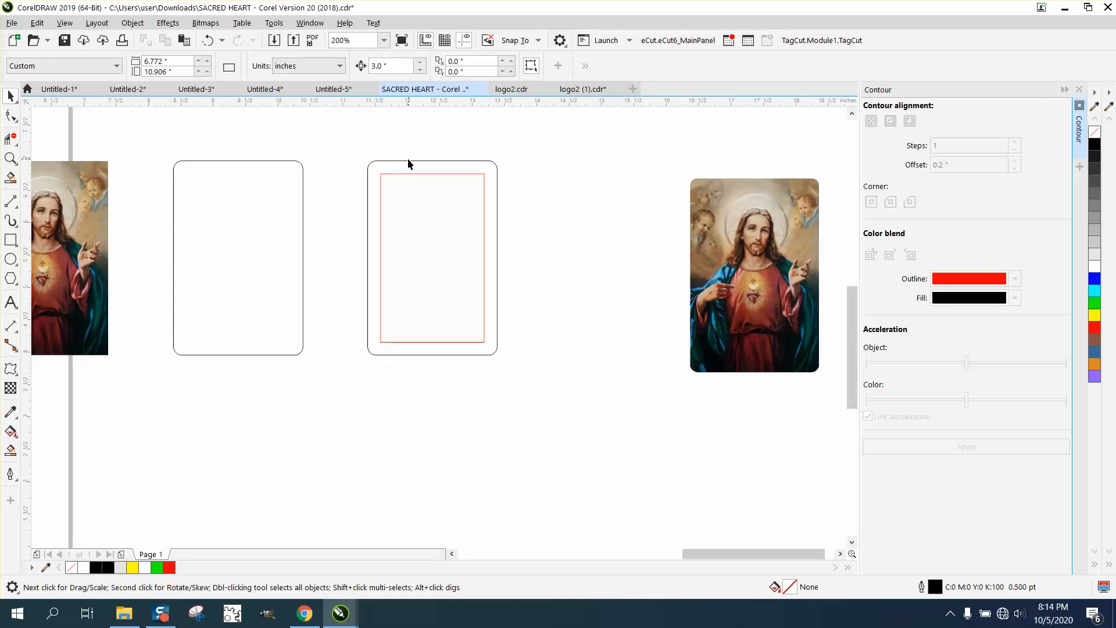
pyautogui.click(409, 162)
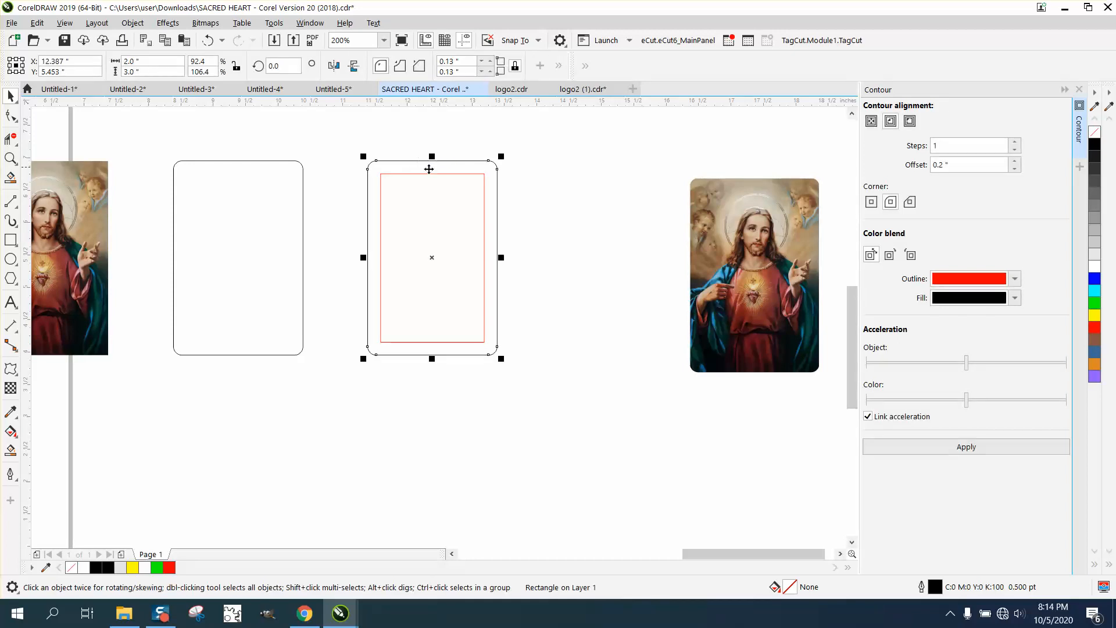
pyautogui.click(446, 173)
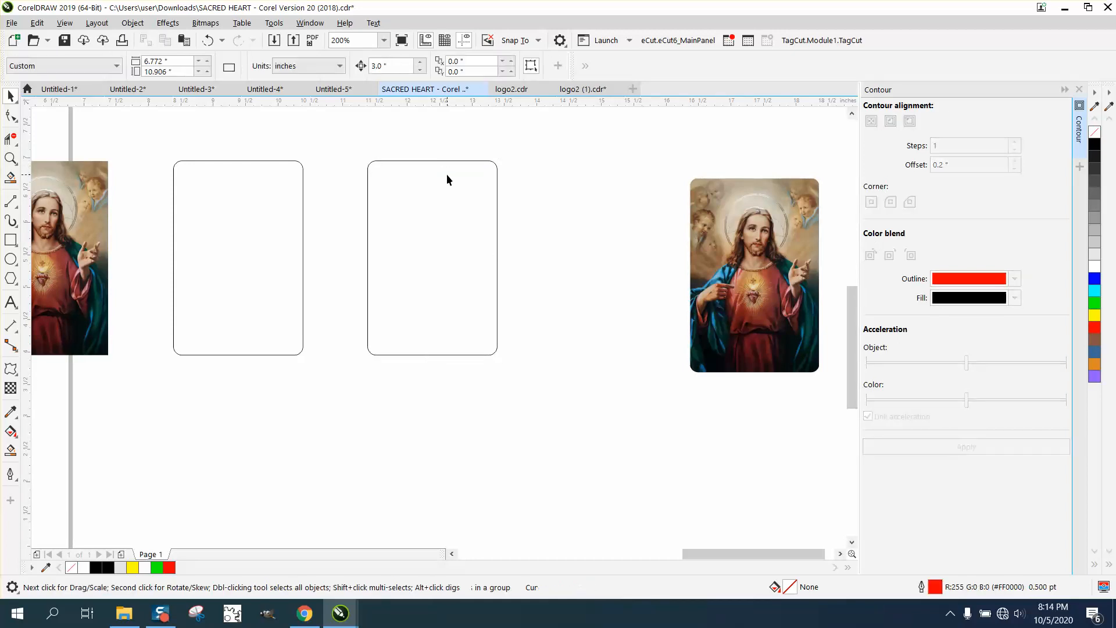
# Step: Create a smaller concentric copy of the duplicated rounded rectangle, about 1.73 by 2.59 inches
pyautogui.click(377, 165)
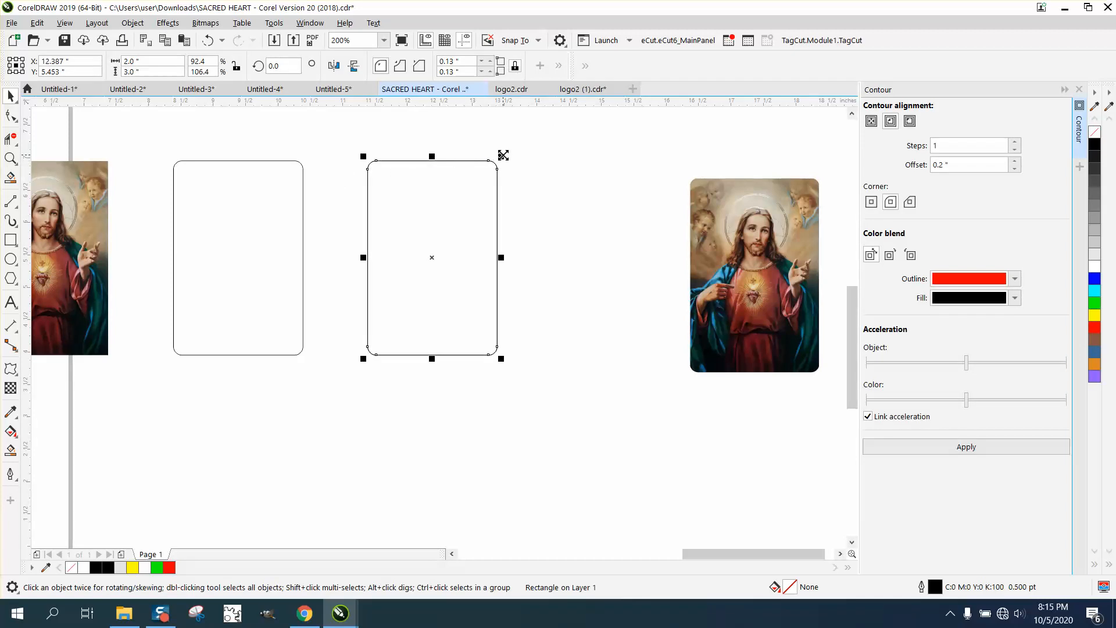
pyautogui.scroll(1, 503, 154)
pyautogui.moveTo(502, 154); pyautogui.dragTo(493, 171)
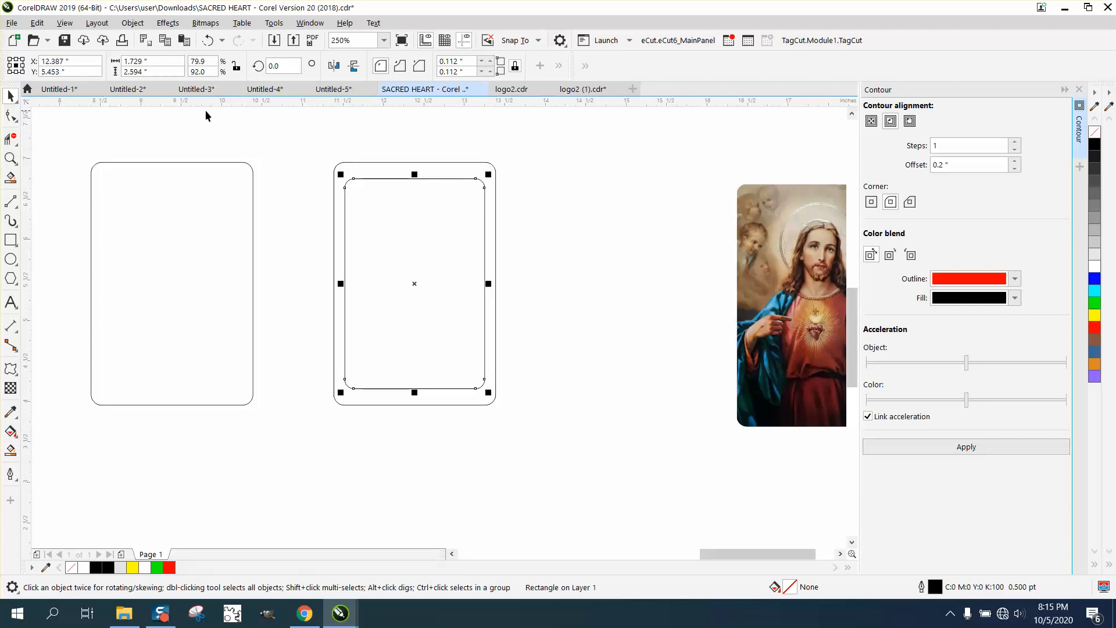
# Step: Set the inner rounded rectangle's size to 1.8 inches wide and 2.8 inches high
pyautogui.click(137, 61)
pyautogui.write('1.8')
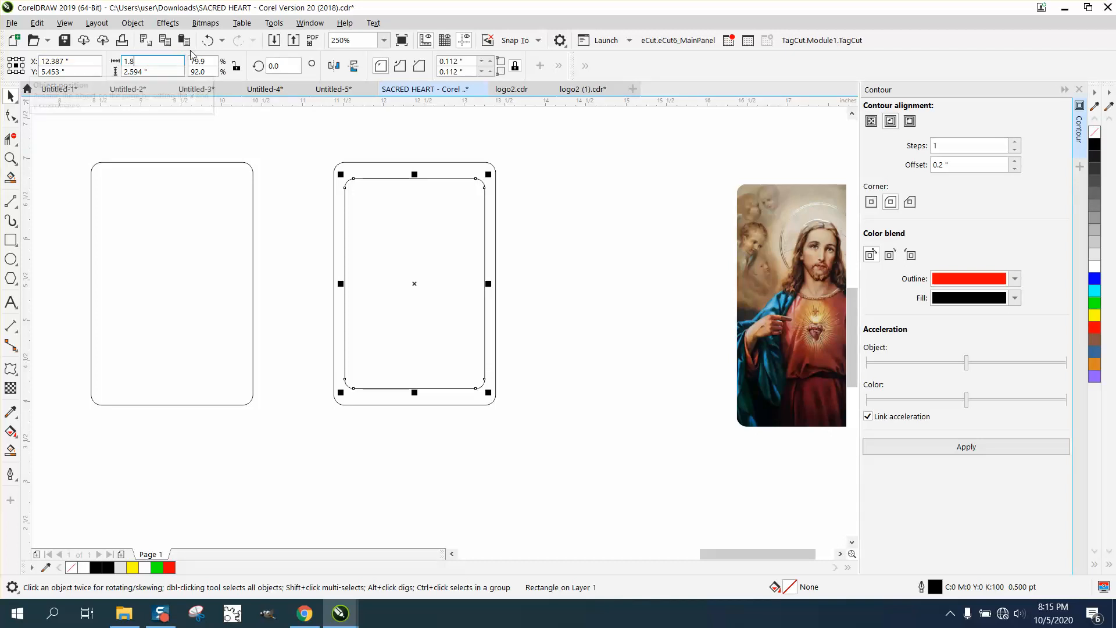
pyautogui.click(237, 67)
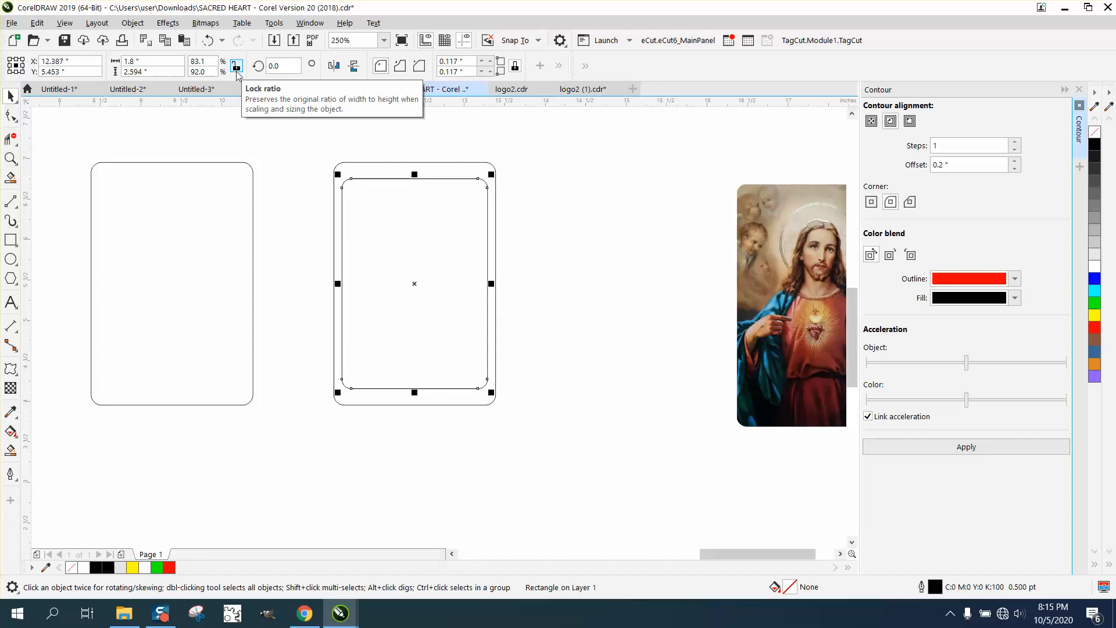
pyautogui.moveTo(144, 71); pyautogui.dragTo(131, 71)
pyautogui.press('BackSpace')
pyautogui.press('BackSpace')
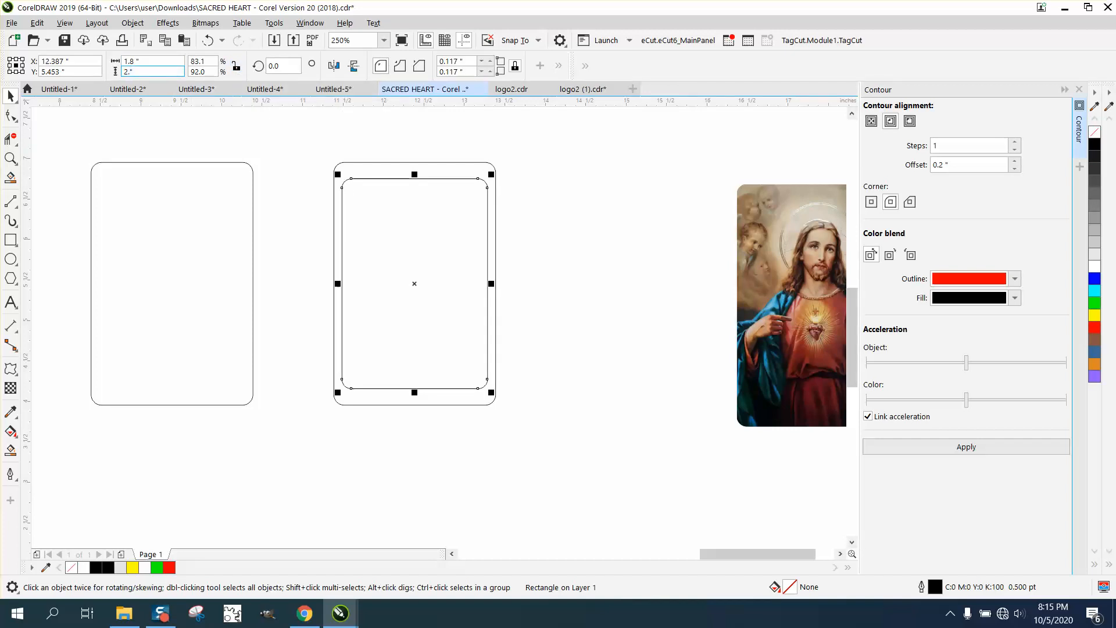
pyautogui.write('.8')
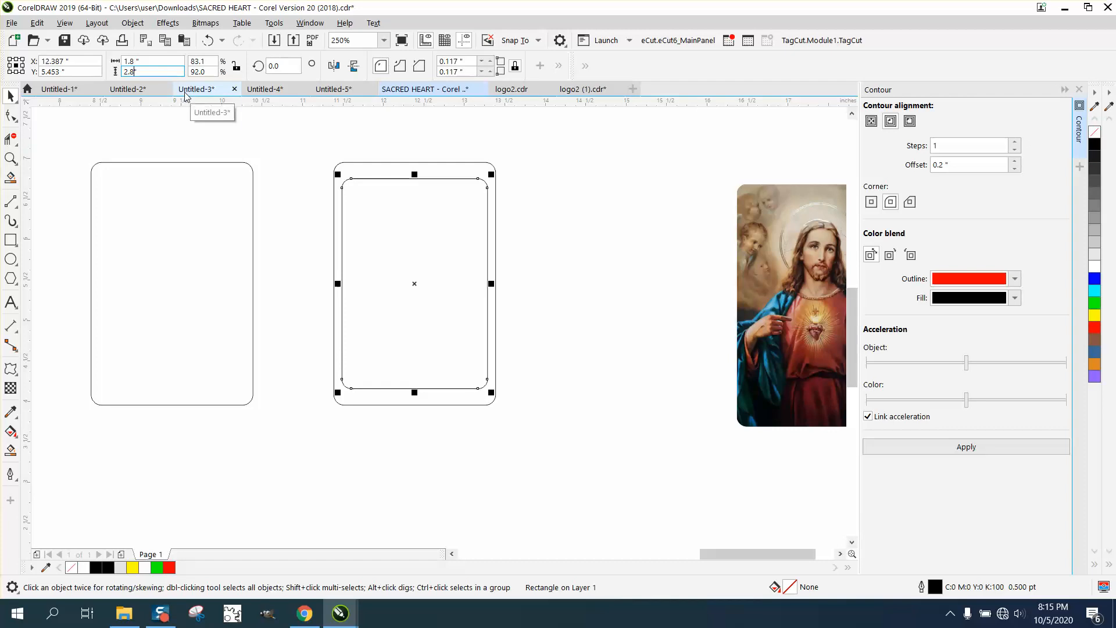
pyautogui.press('Return')
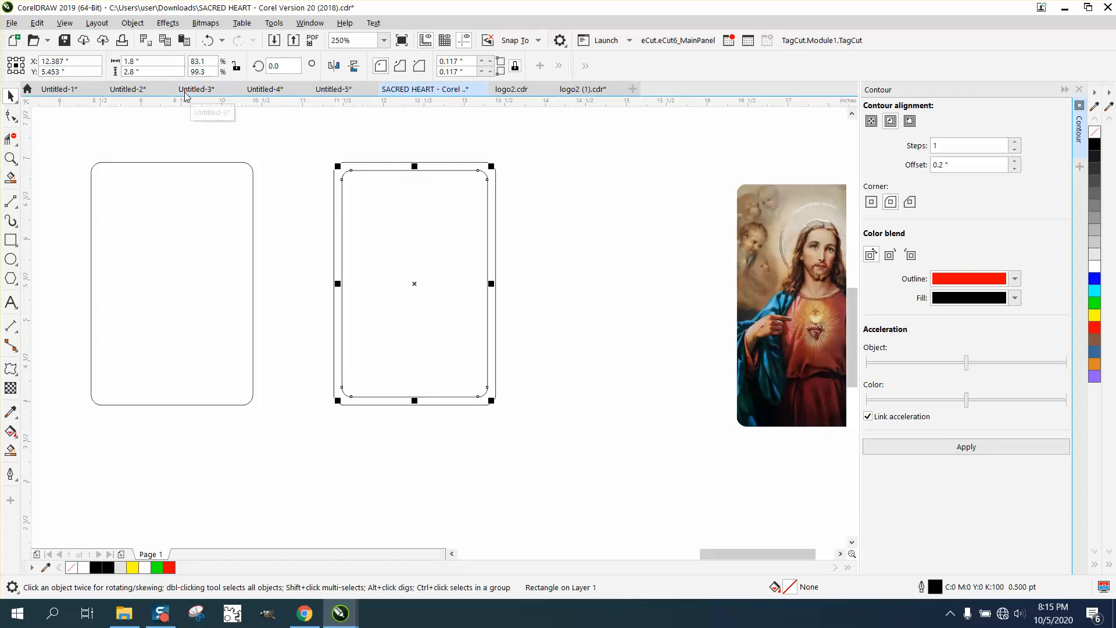
pyautogui.click(536, 342)
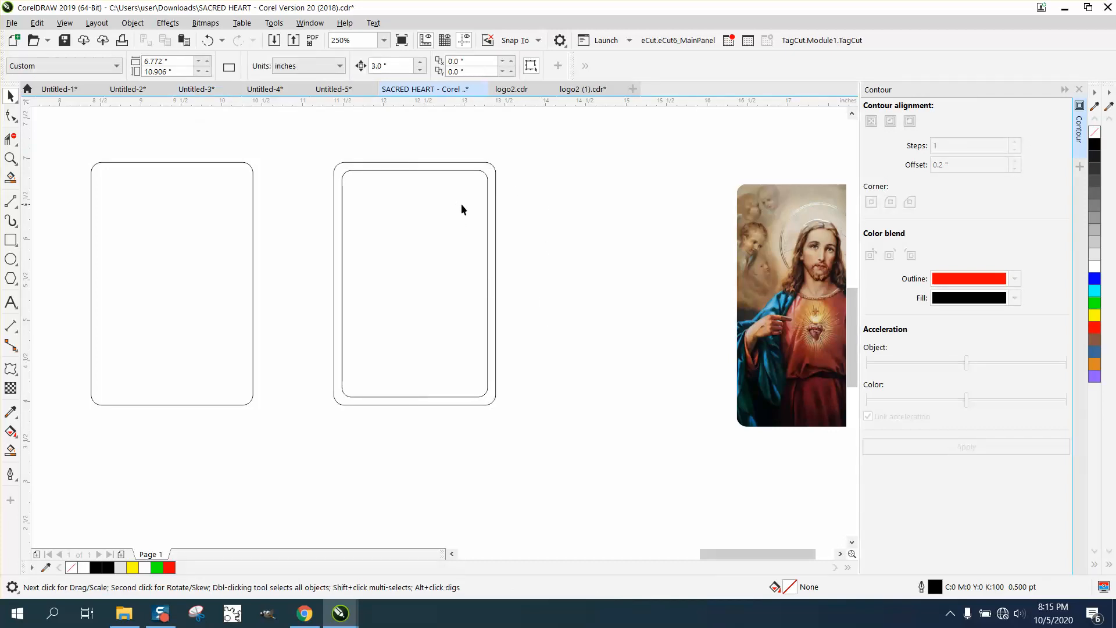
# Step: Resize the inner rounded rectangle to 1.7 inches wide and 2.7 inches high
pyautogui.click(364, 169)
pyautogui.click(131, 71)
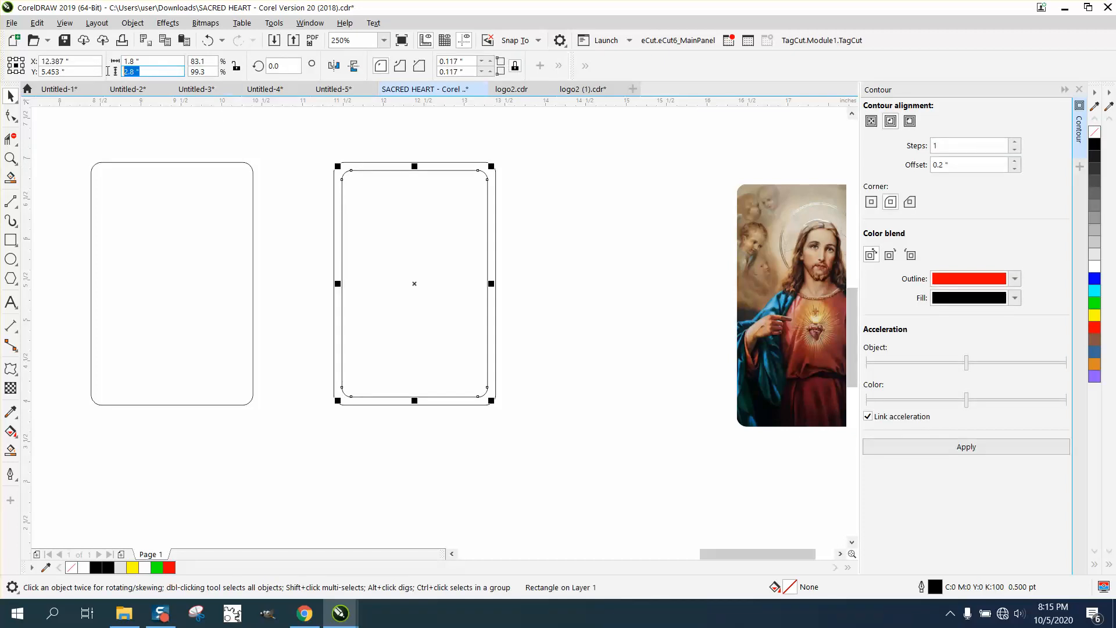
pyautogui.write('2.7')
pyautogui.click(152, 60)
pyautogui.write('1.7')
pyautogui.press('Return')
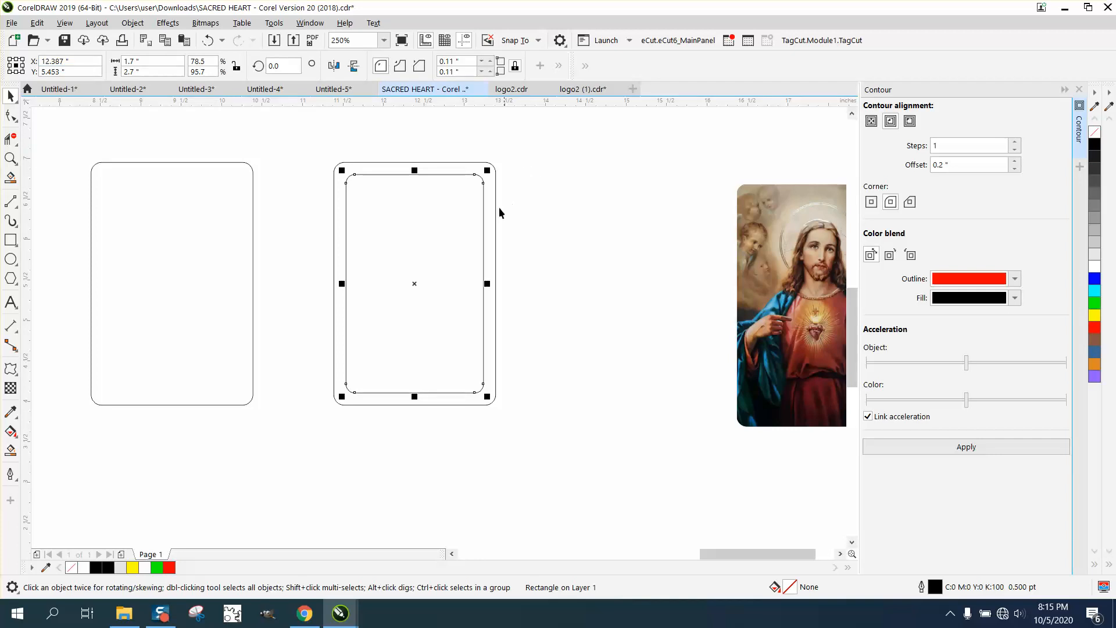
# Step: Smart Fill the band between the two concentric rounded rectangles and move the resulting frame 3 inches down
pyautogui.click(10, 451)
pyautogui.click(337, 378)
pyautogui.scroll(-2, 325, 378)
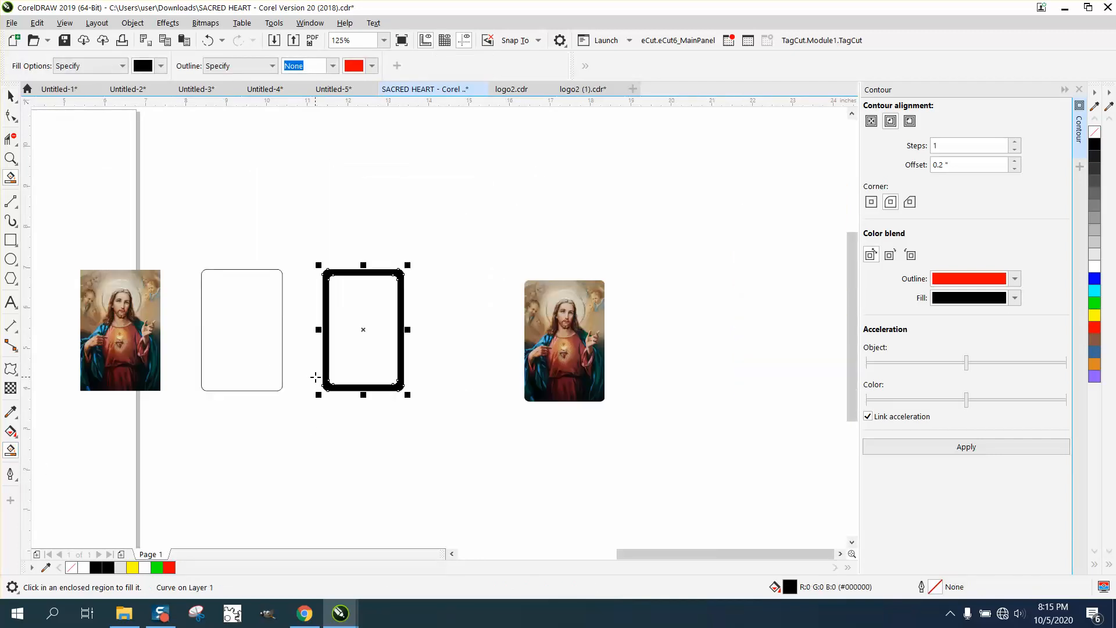
pyautogui.press('Down')
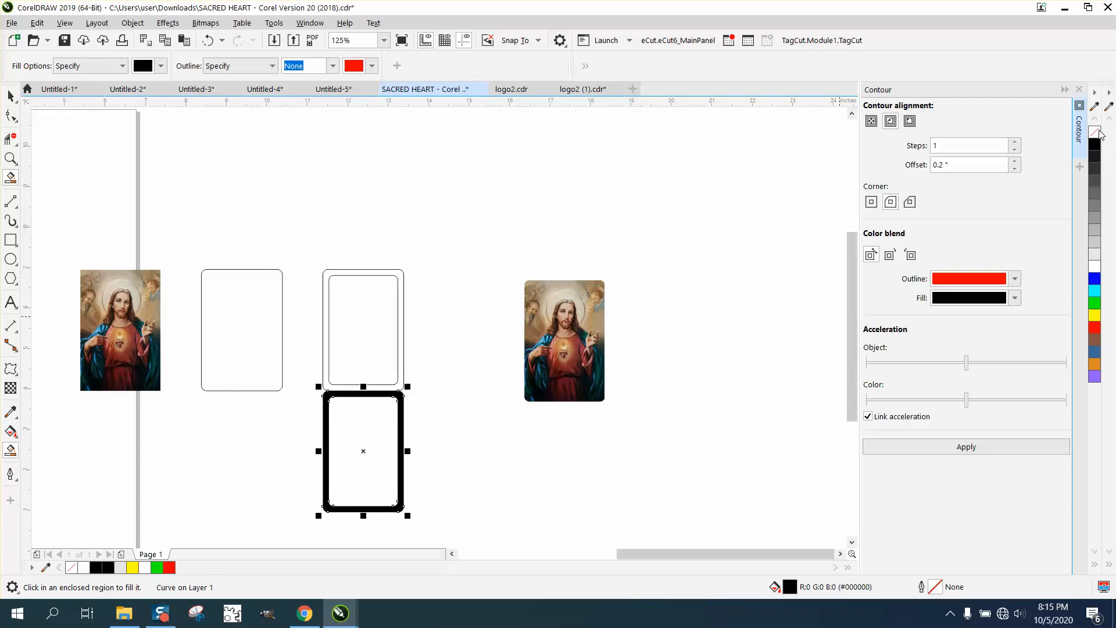
# Step: Close the Contour settings, remove the new frame's fill and give it a black outline
pyautogui.click(1080, 89)
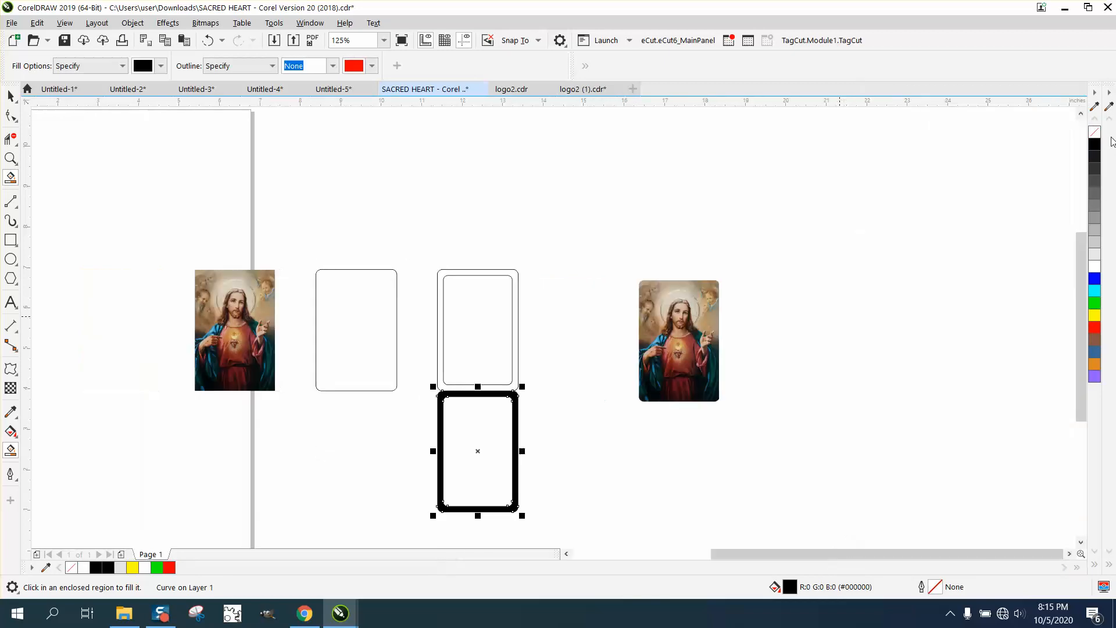
pyautogui.click(1095, 132)
pyautogui.rightClick(1095, 144)
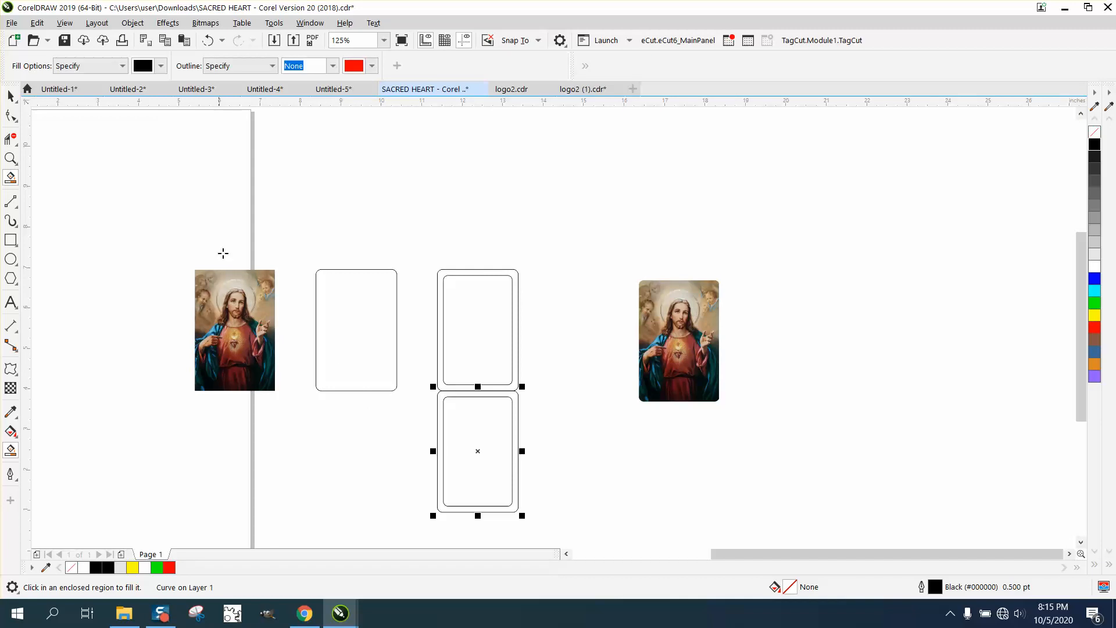
pyautogui.click(10, 96)
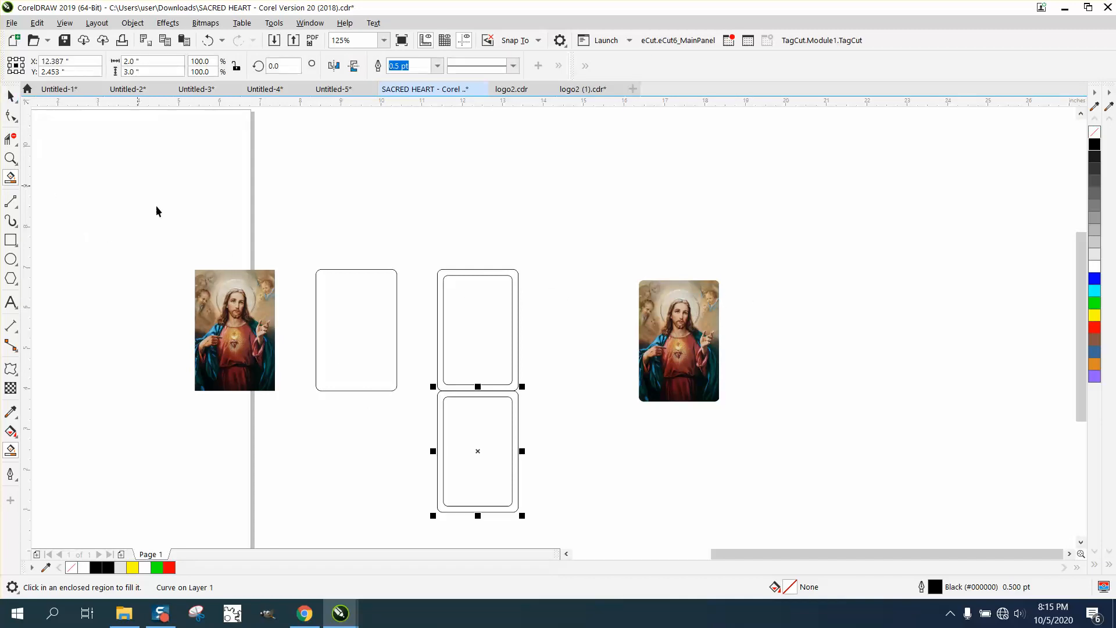
pyautogui.press('Escape')
# Step: Move the plain rounded rectangle 3 inches left onto the picture and place a duplicate back at its original position
pyautogui.click(262, 290)
pyautogui.click(334, 297)
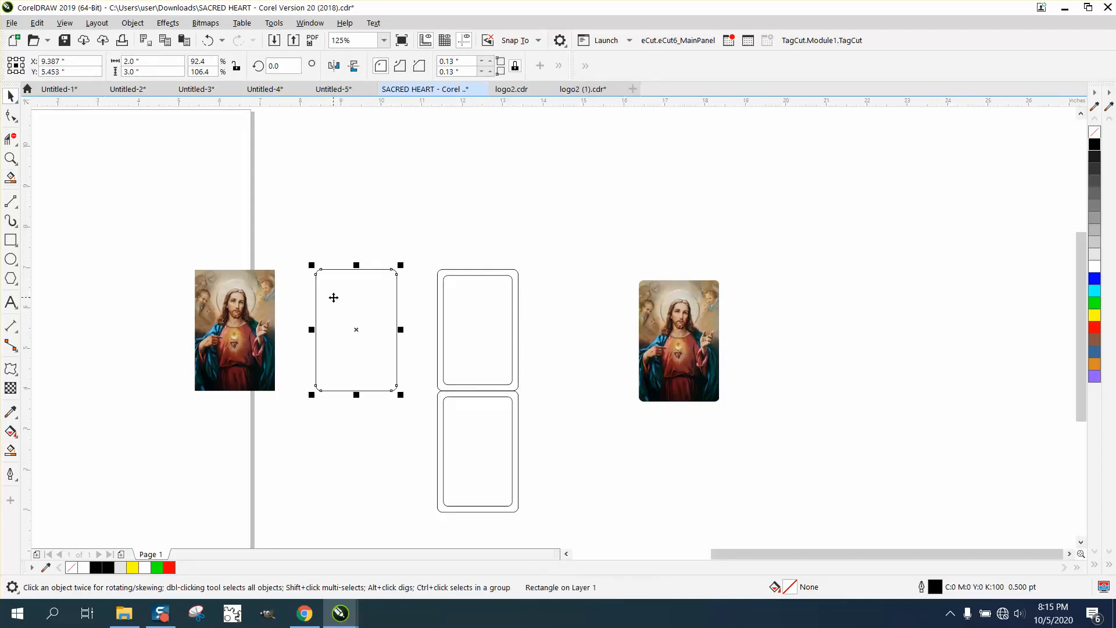
pyautogui.press('Left')
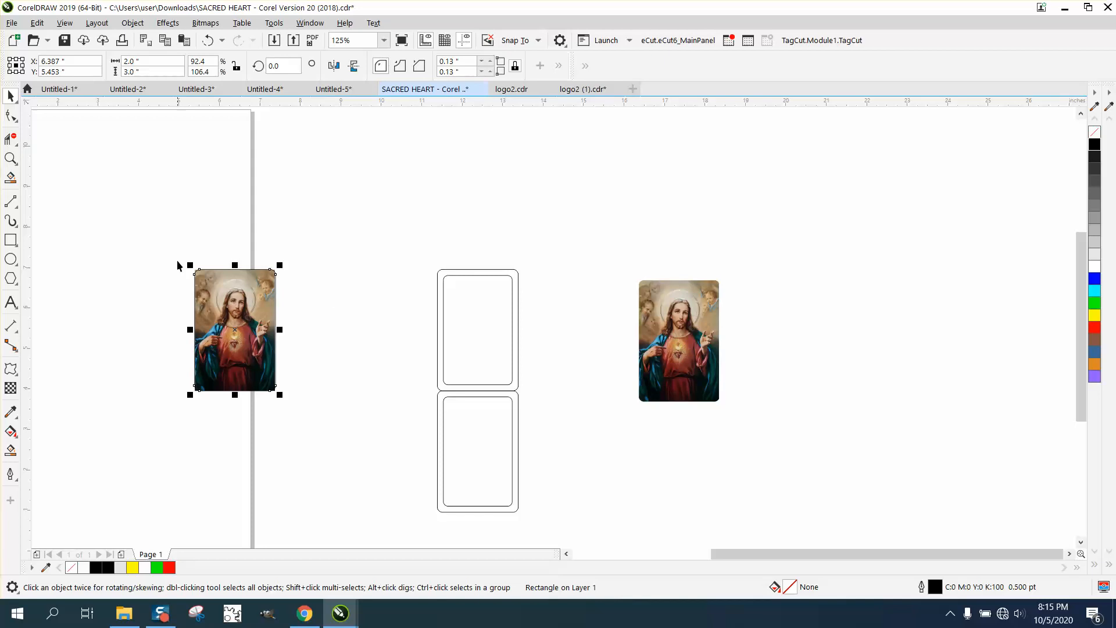
pyautogui.click(294, 267)
pyautogui.click(258, 286)
pyautogui.press('Right')
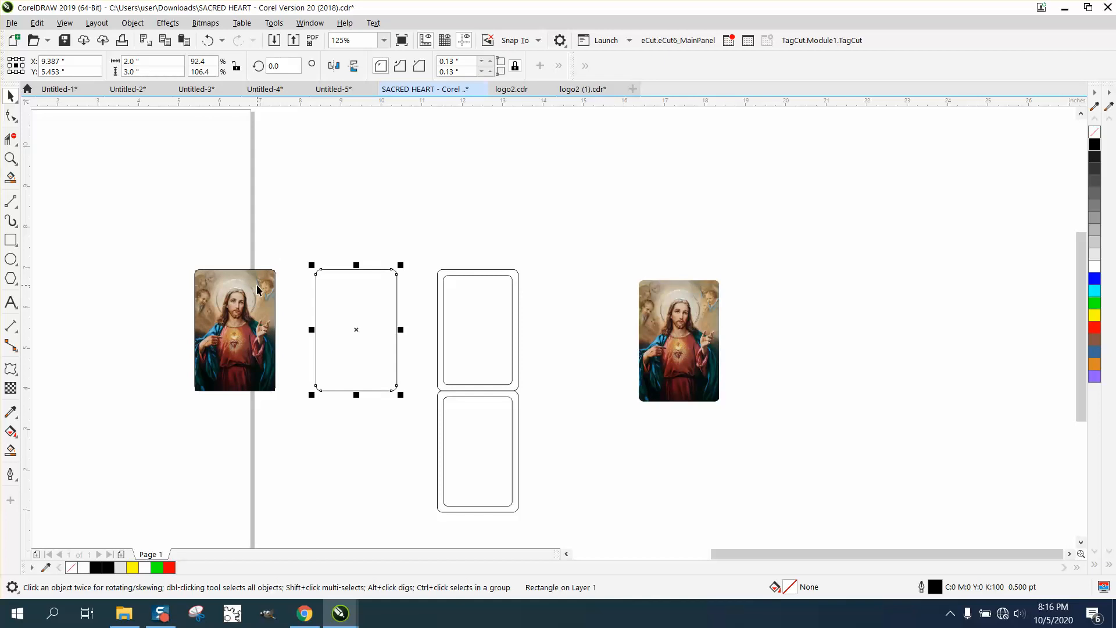
# Step: Move the plain rounded rectangle off the original picture and delete it
pyautogui.click(249, 292)
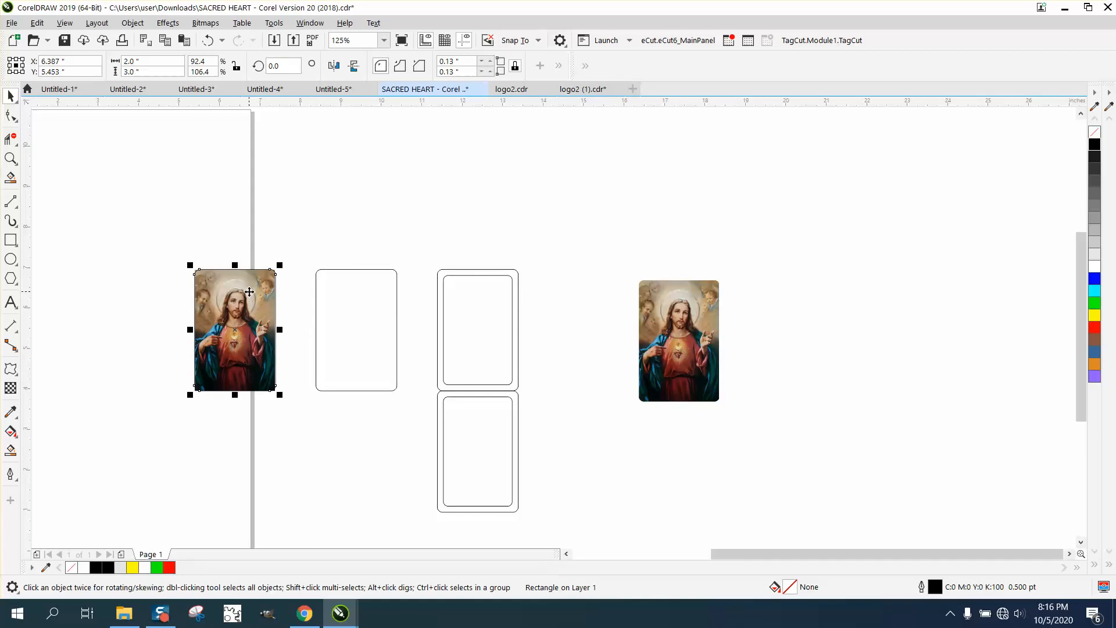
pyautogui.press('Right')
pyautogui.press('Right')
pyautogui.press('Right')
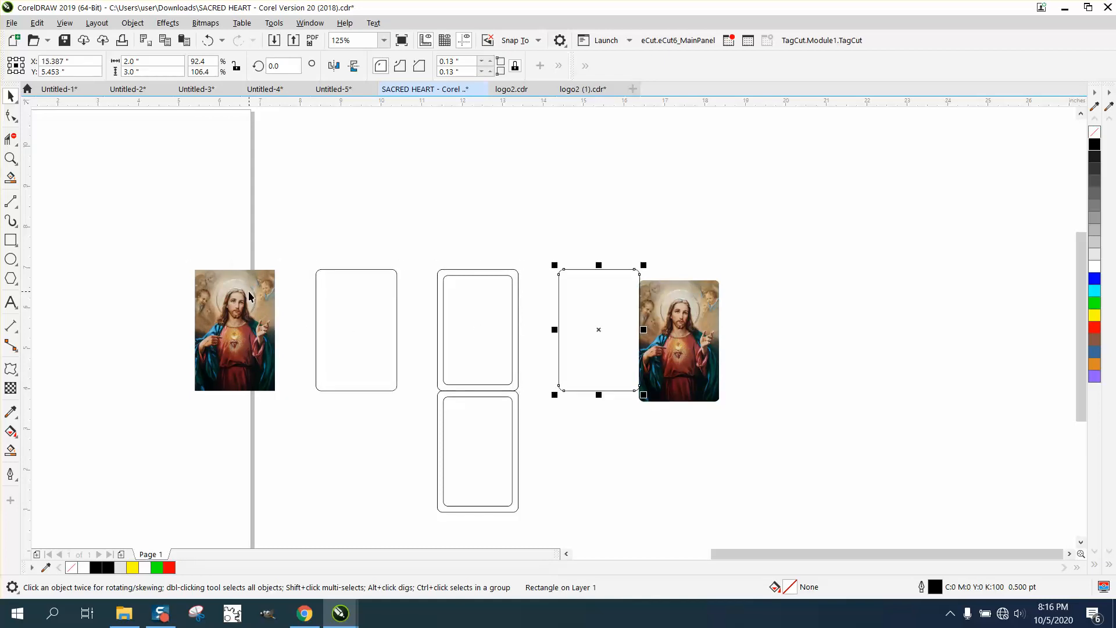
pyautogui.press('Delete')
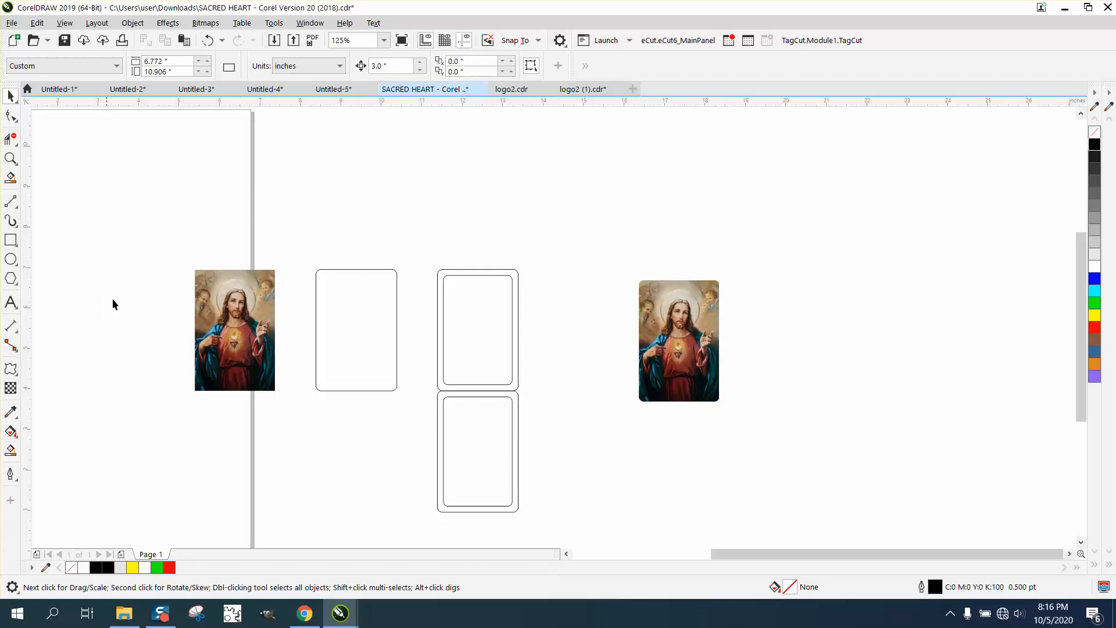
# Step: Place a copy of the original picture 9 inches to its right and delete the old rounded-corner picture beside it
pyautogui.click(207, 317)
pyautogui.hotkey('ctrl', 'c')
pyautogui.hotkey('ctrl', 'v')
pyautogui.press('Right')
pyautogui.press('Right')
pyautogui.press('Right')
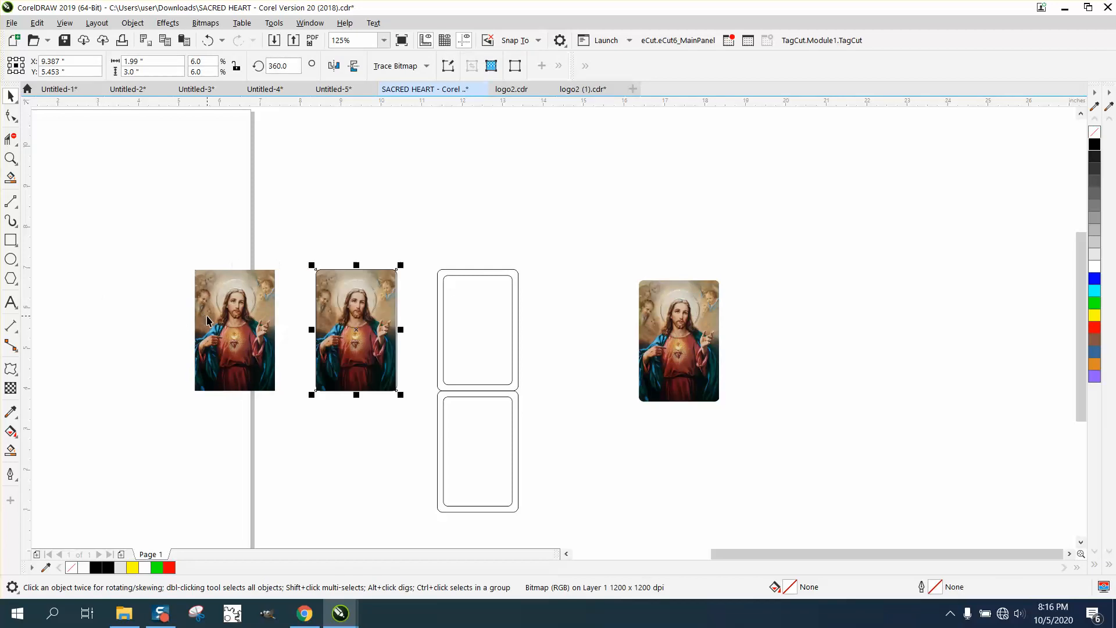
pyautogui.click(714, 346)
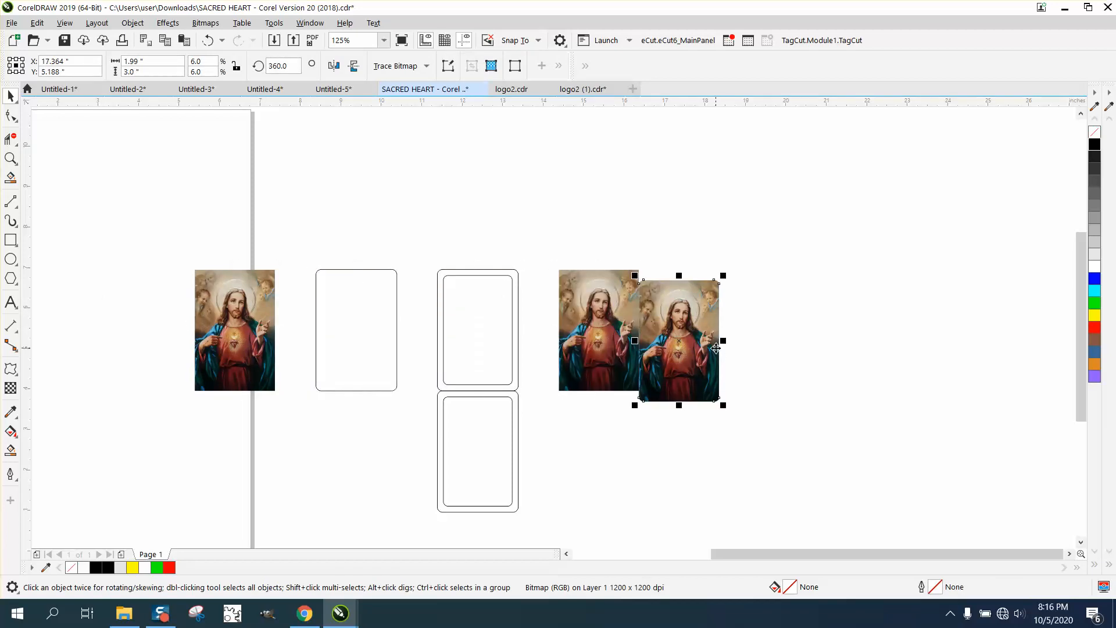
pyautogui.press('Delete')
# Step: Intersect the picture with the plain rounded rectangle moved 3 inches left onto it, and move the rounded-corner result 3 inches right
pyautogui.click(317, 313)
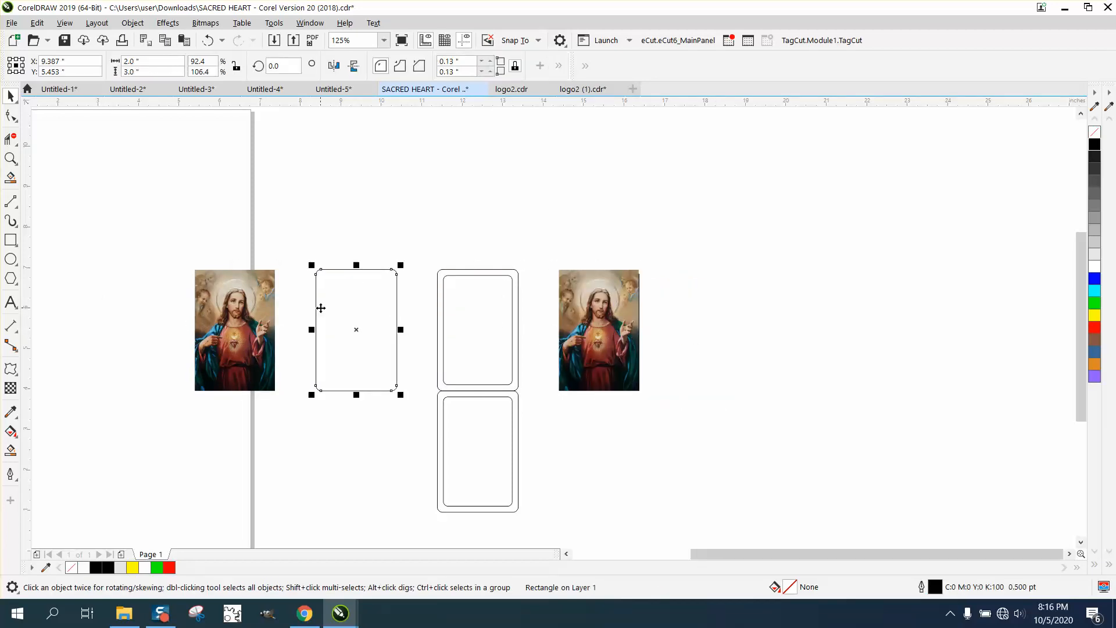
pyautogui.press('Left')
pyautogui.moveTo(203, 242); pyautogui.dragTo(352, 407)
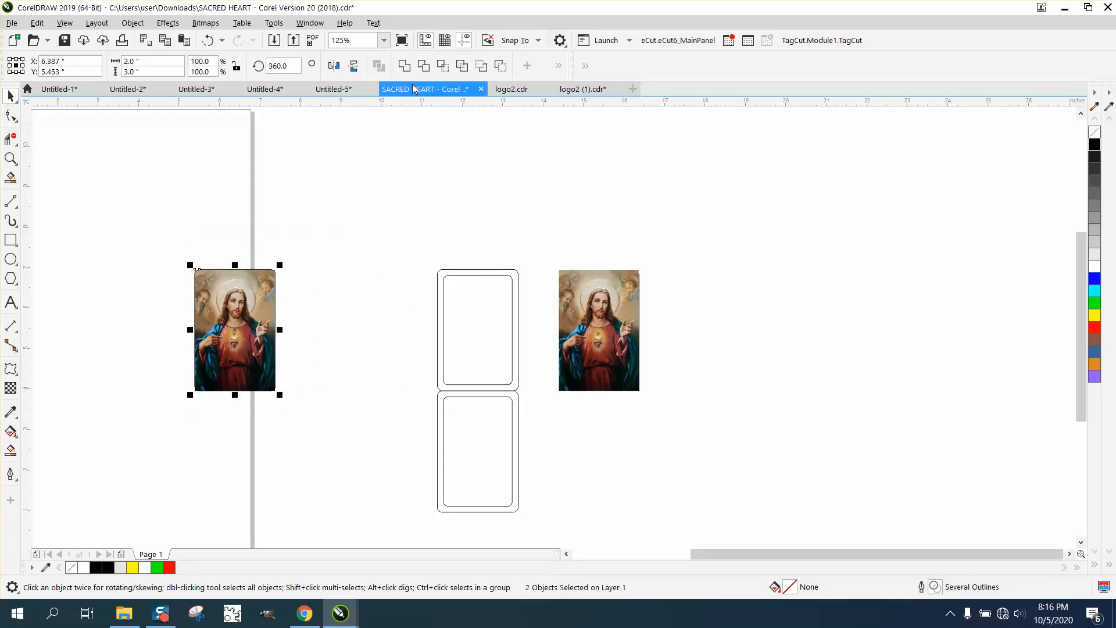
pyautogui.click(443, 68)
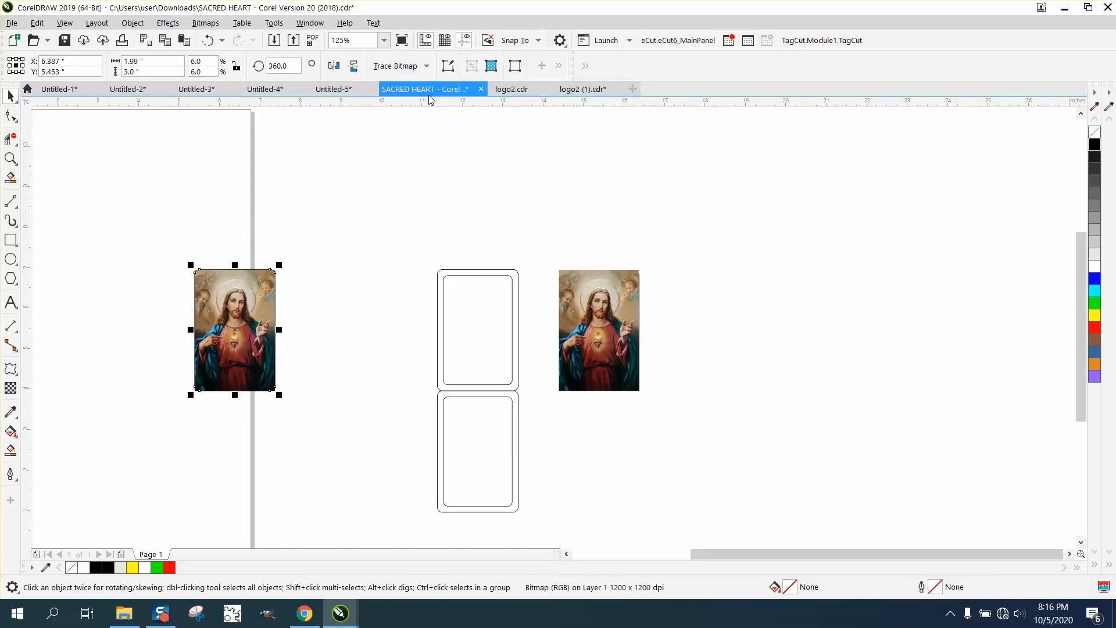
pyautogui.press('Right')
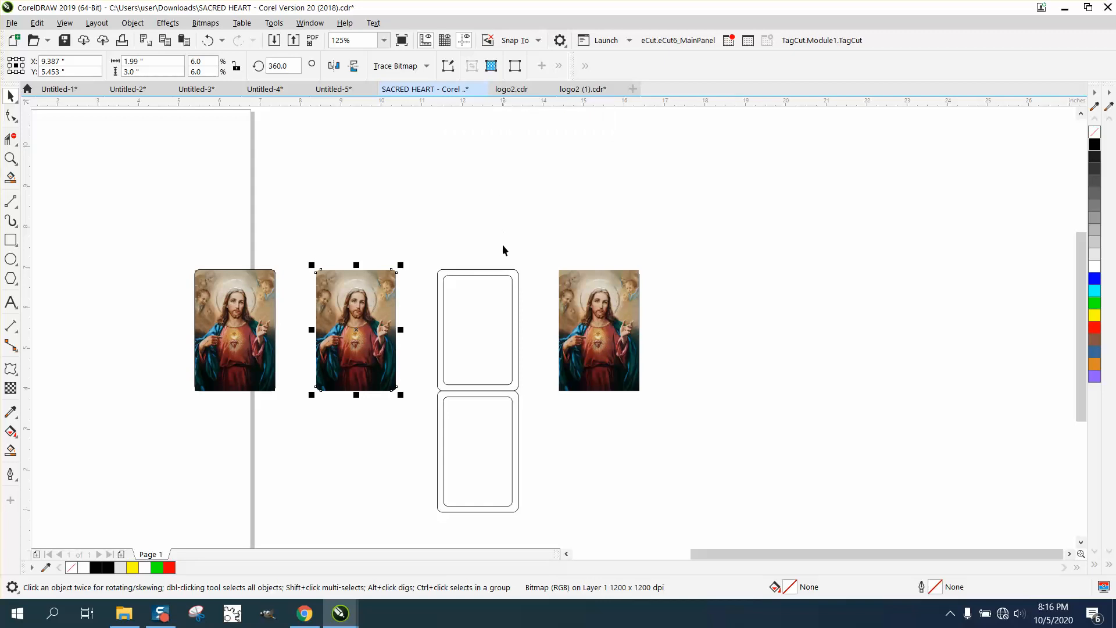
# Step: Move the lower border frame 6 inches left and 3 inches up onto the original picture
pyautogui.click(242, 292)
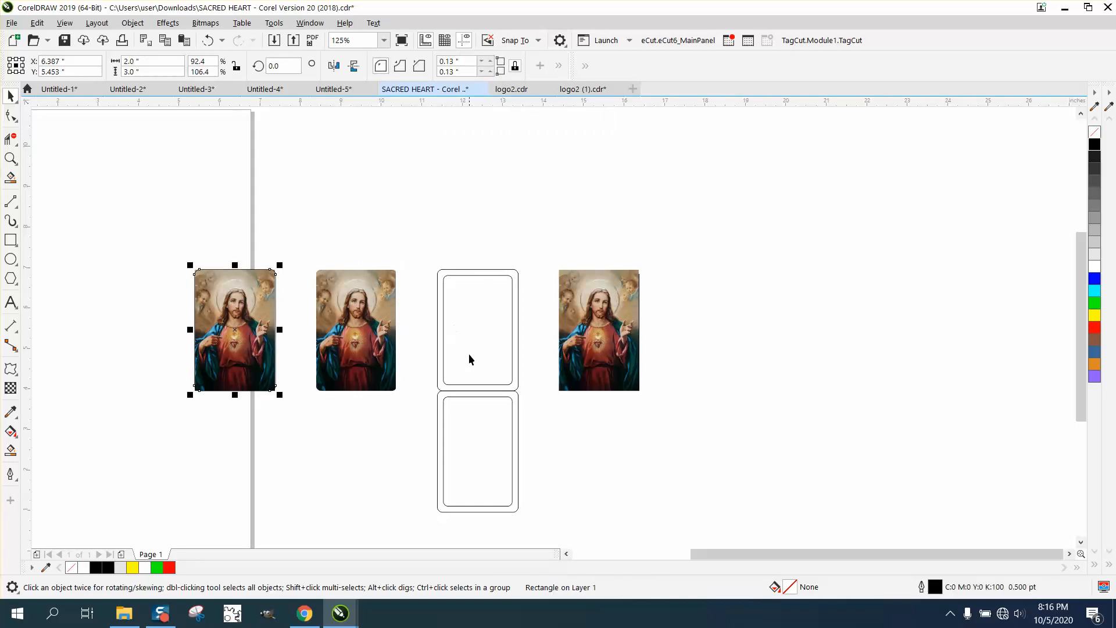
pyautogui.click(472, 396)
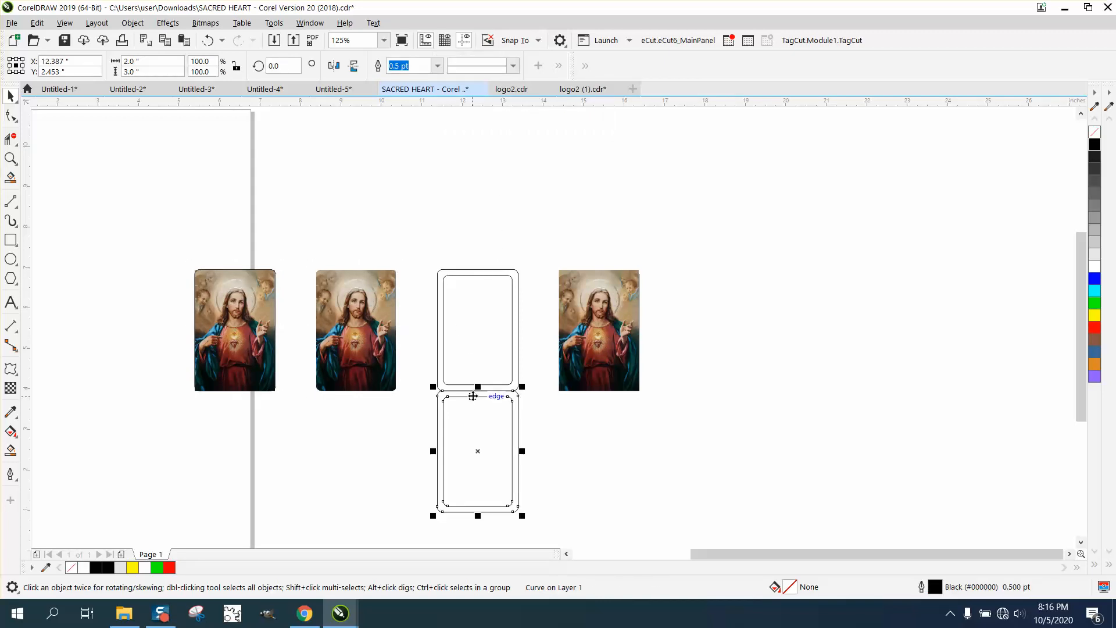
pyautogui.press('Left')
pyautogui.press('Left')
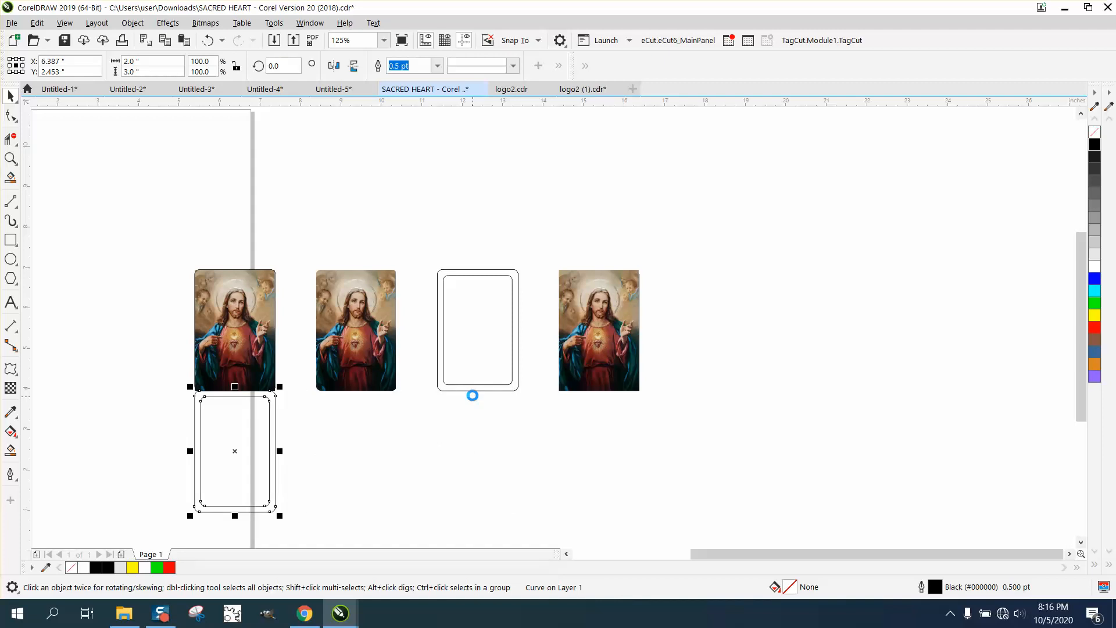
pyautogui.press('Up')
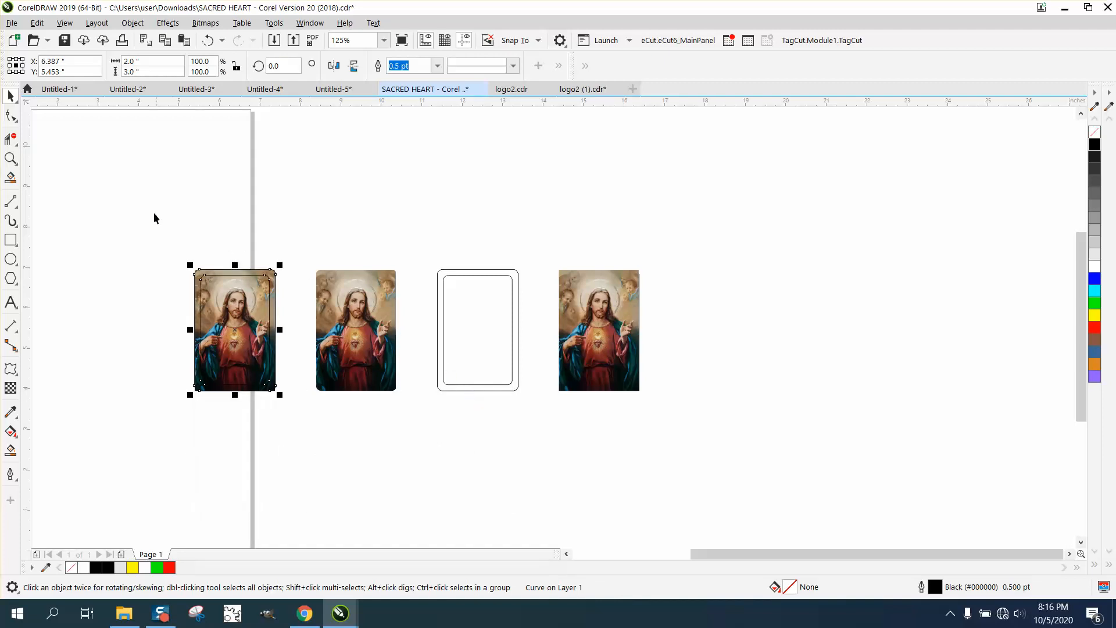
# Step: Intersect the border frame with the original picture and move the resulting picture border 3 inches down and 3 inches right
pyautogui.moveTo(154, 223); pyautogui.dragTo(279, 405)
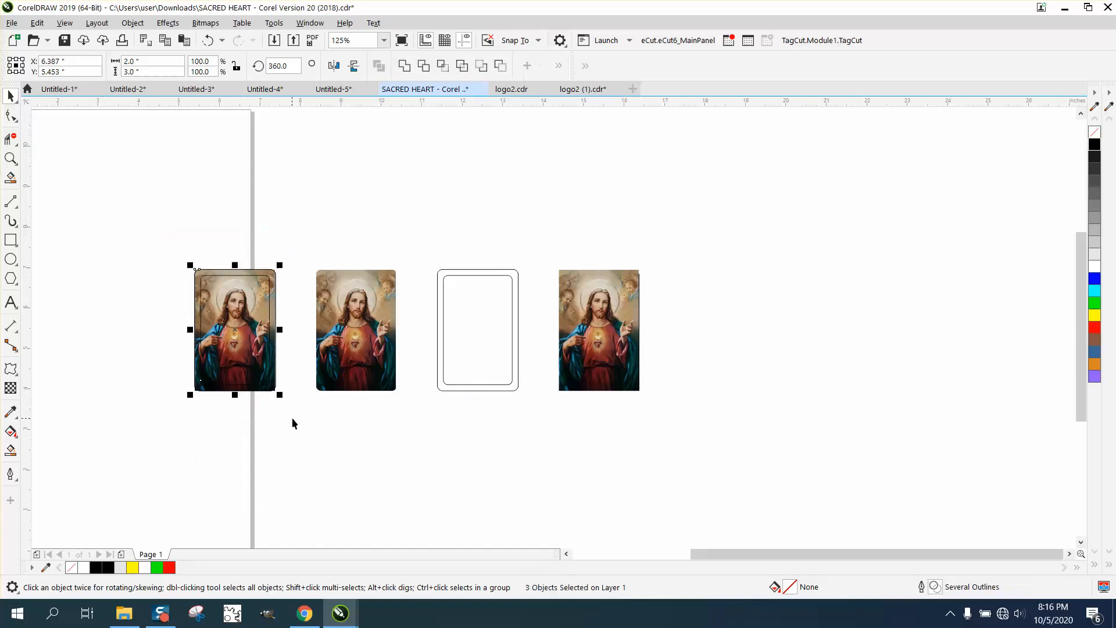
pyautogui.click(442, 66)
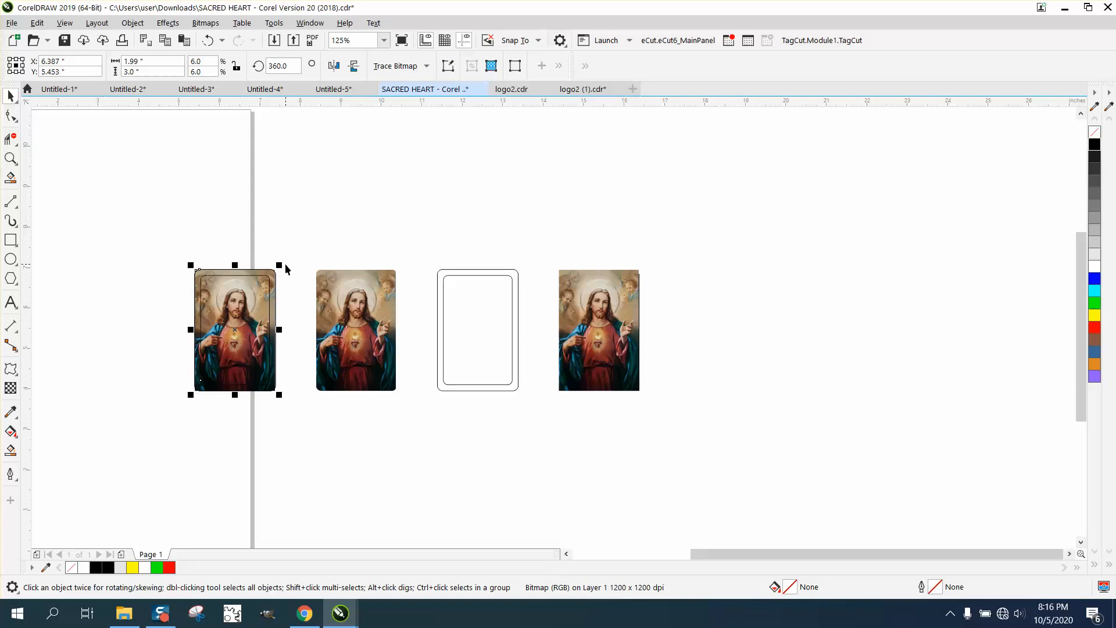
pyautogui.press('Down')
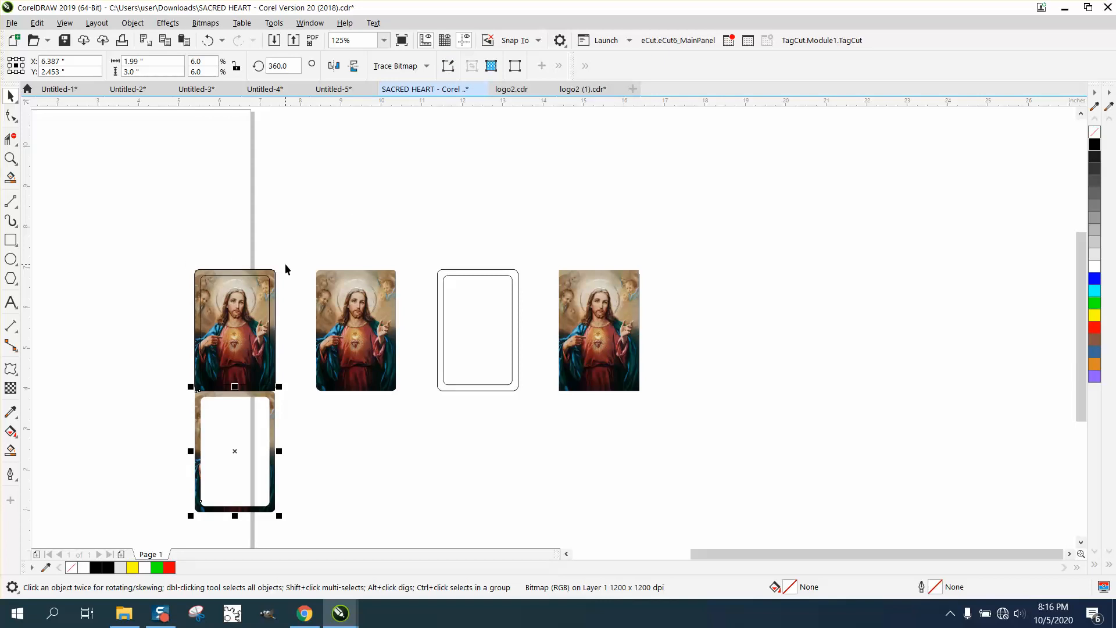
pyautogui.press('Right')
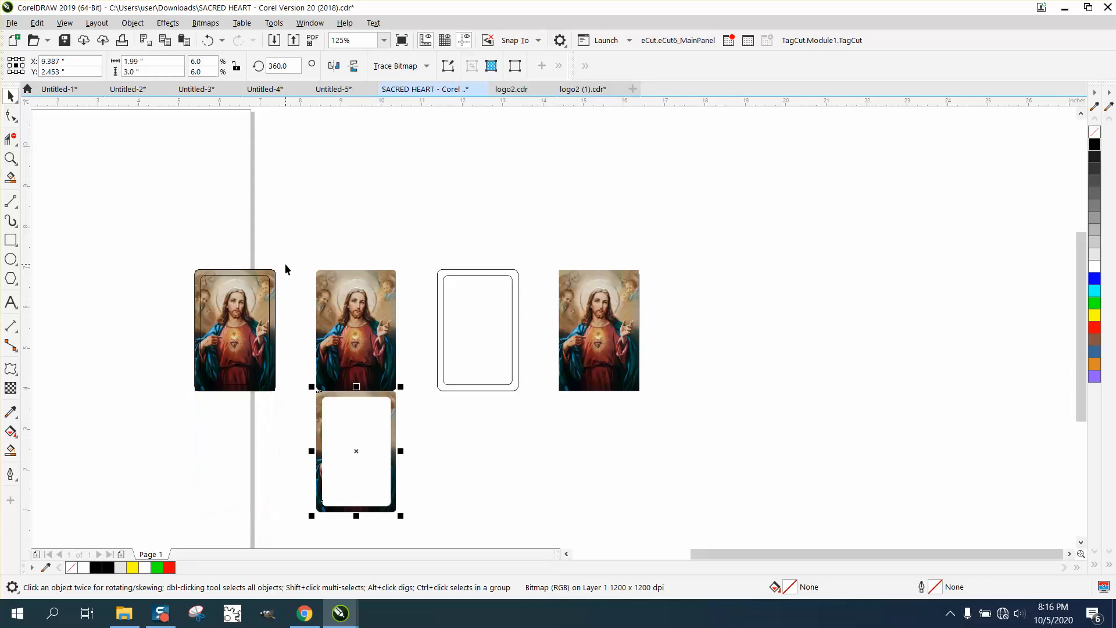
# Step: Convert the cut-out picture border to Grayscale (8-bit) mode
pyautogui.click(11, 158)
pyautogui.moveTo(289, 361); pyautogui.dragTo(475, 469)
pyautogui.rightClick(313, 379)
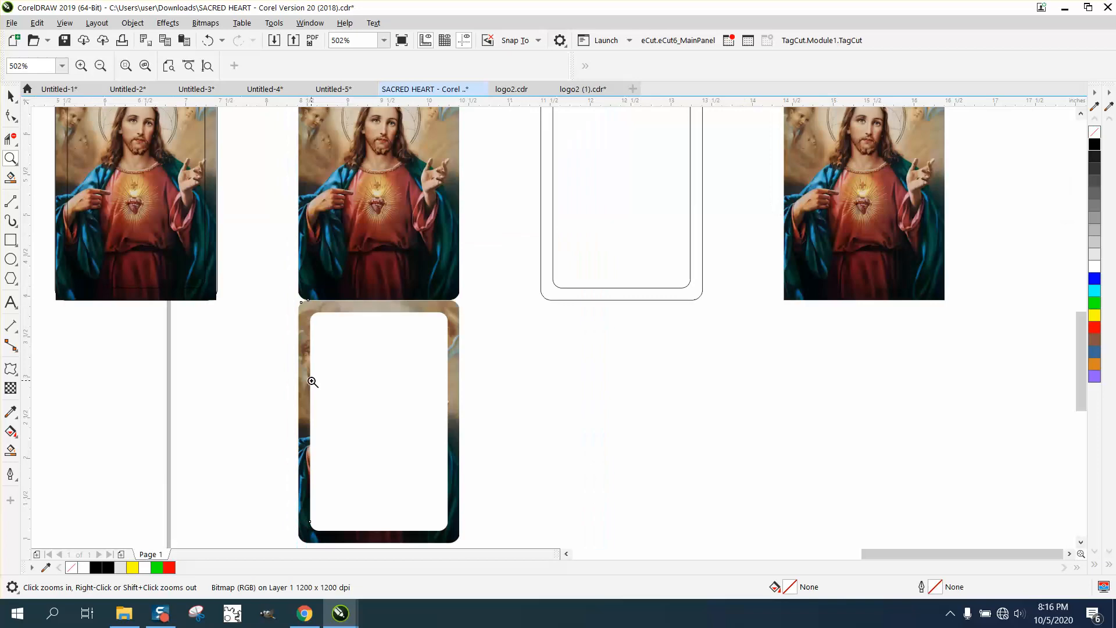
pyautogui.click(11, 98)
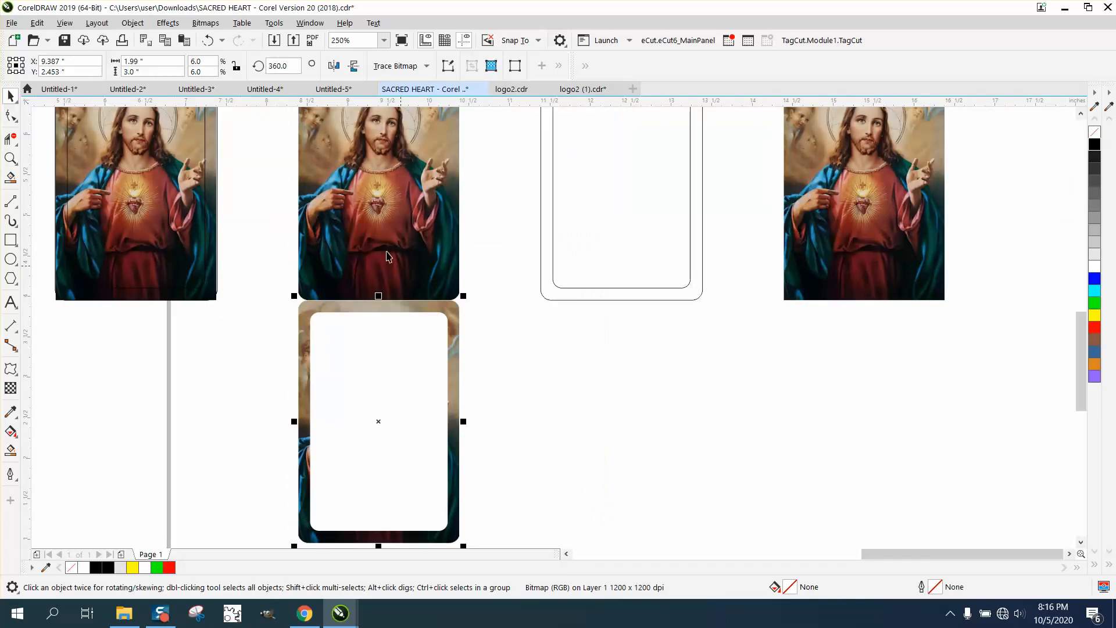
pyautogui.click(207, 23)
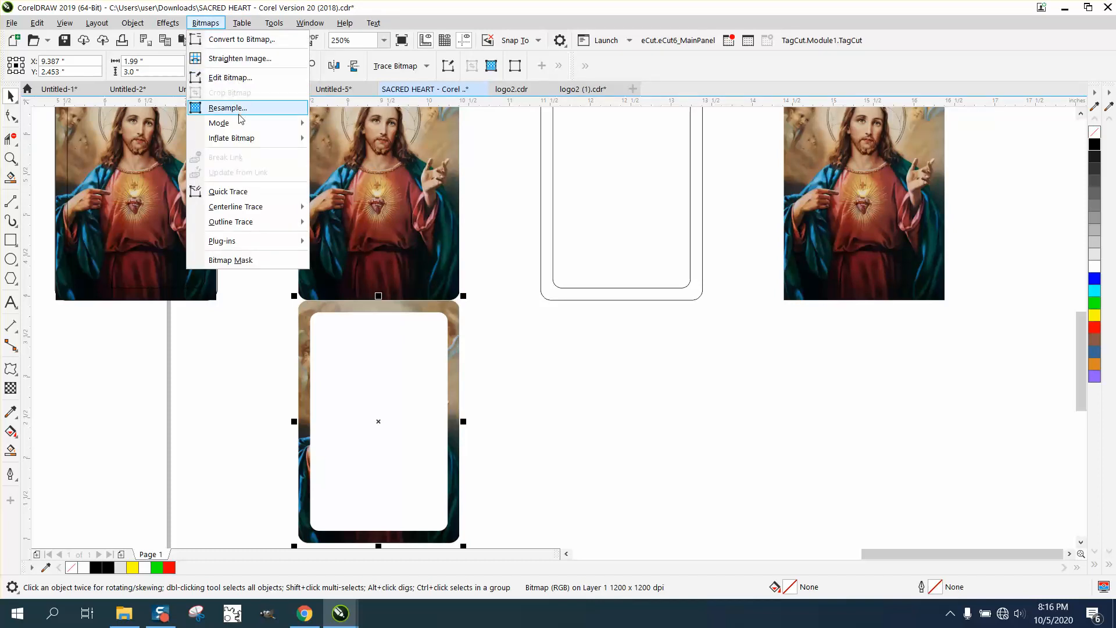
pyautogui.moveTo(240, 124)
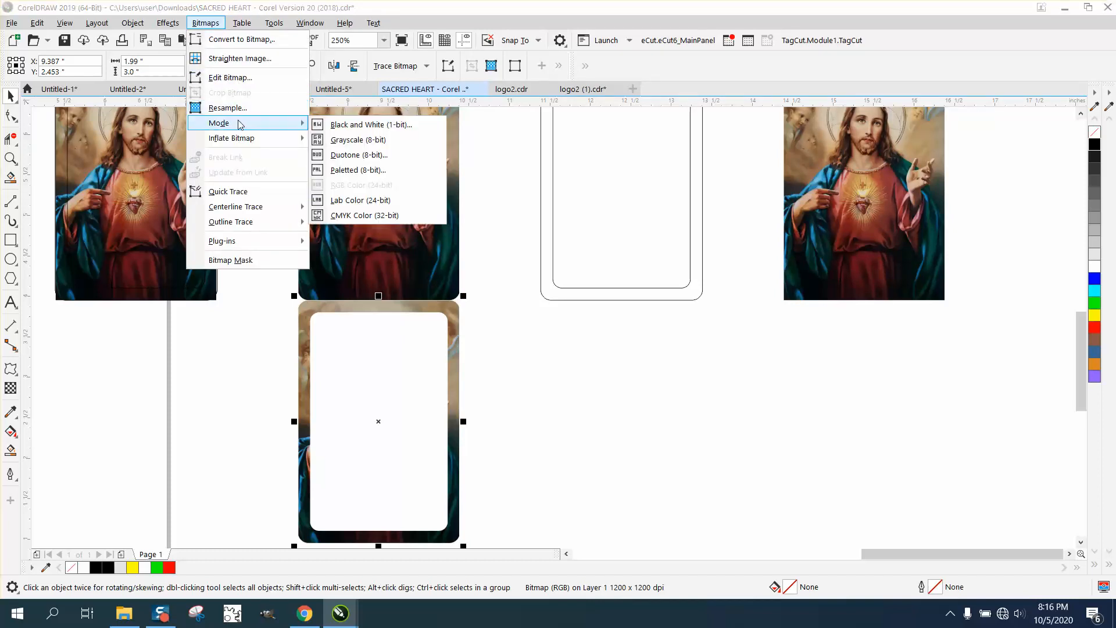
pyautogui.click(357, 143)
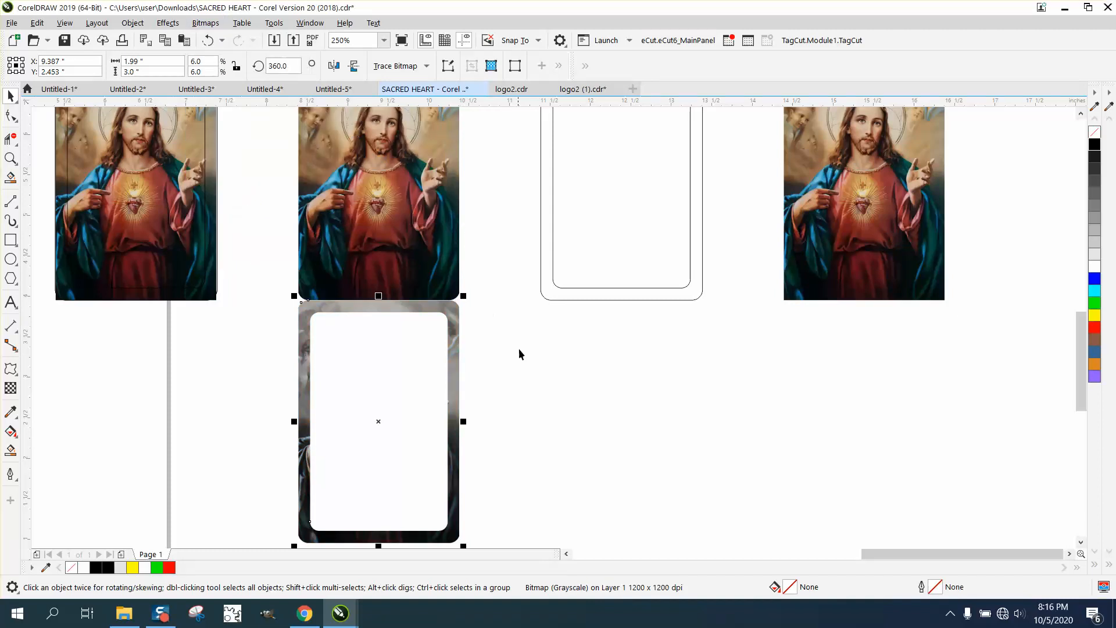
# Step: Move the grayscale border 3 inches up onto the rounded-corner picture and bring it in front of that picture
pyautogui.press('Up')
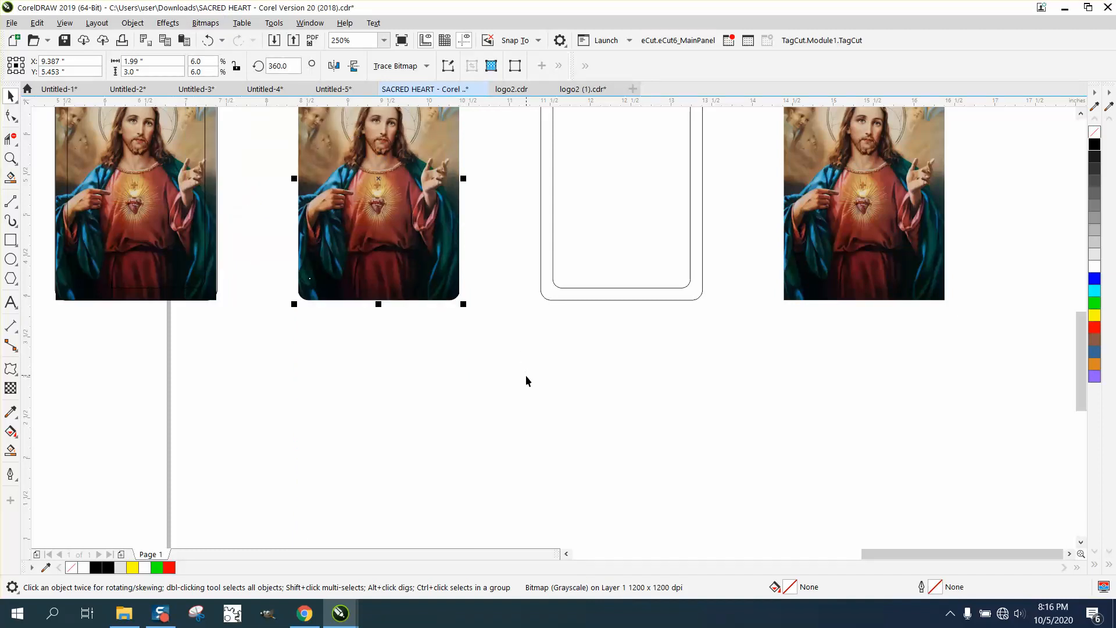
pyautogui.scroll(-1, 526, 375)
pyautogui.click(132, 22)
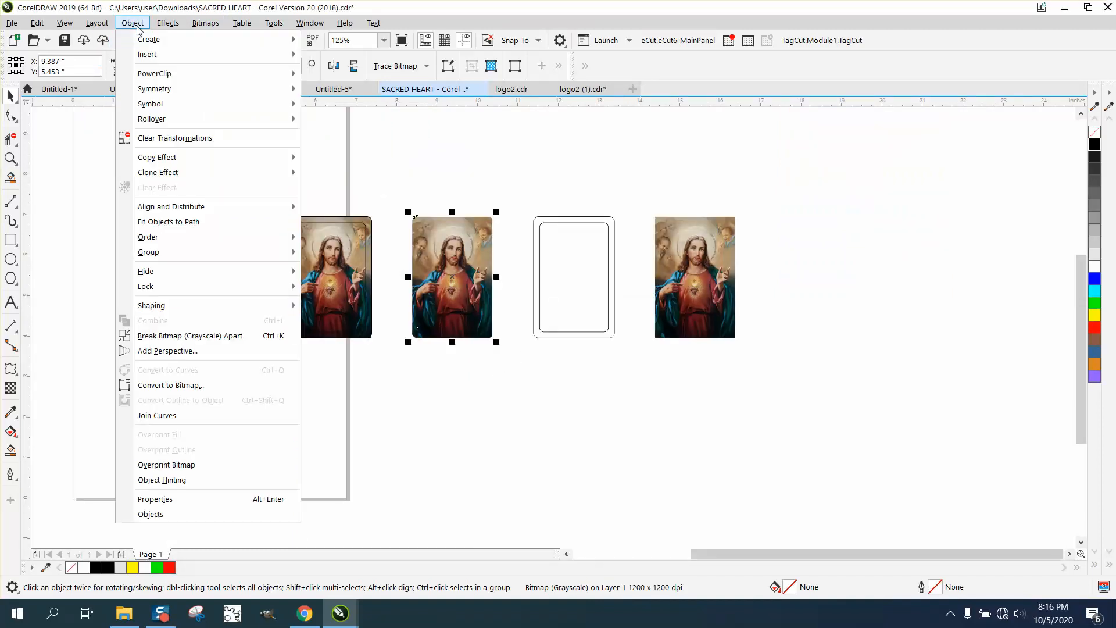
pyautogui.moveTo(157, 237)
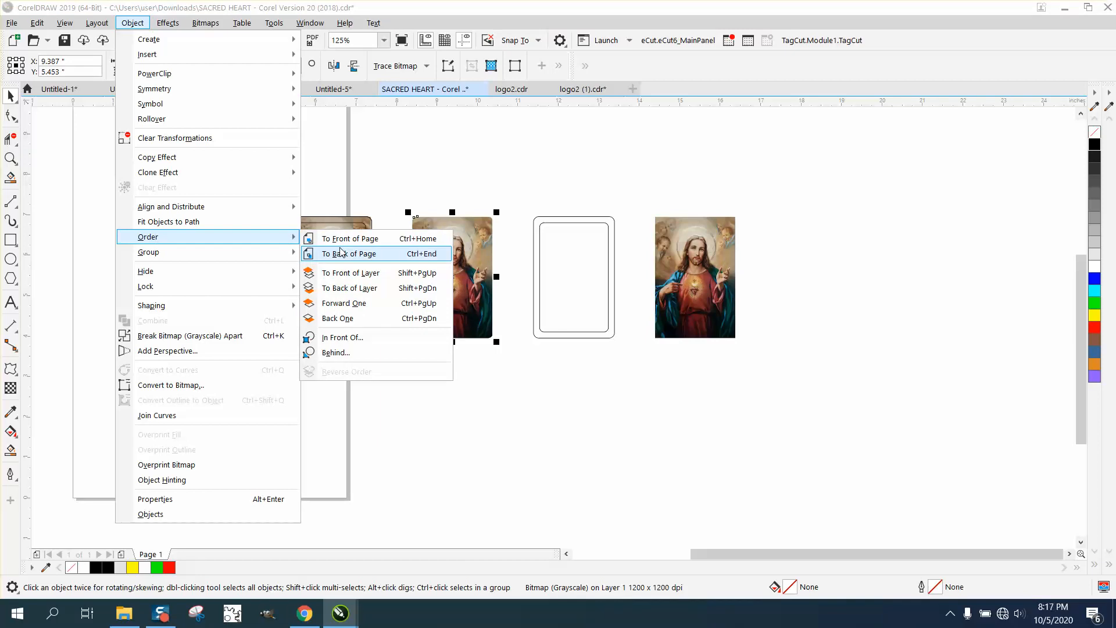
pyautogui.click(340, 252)
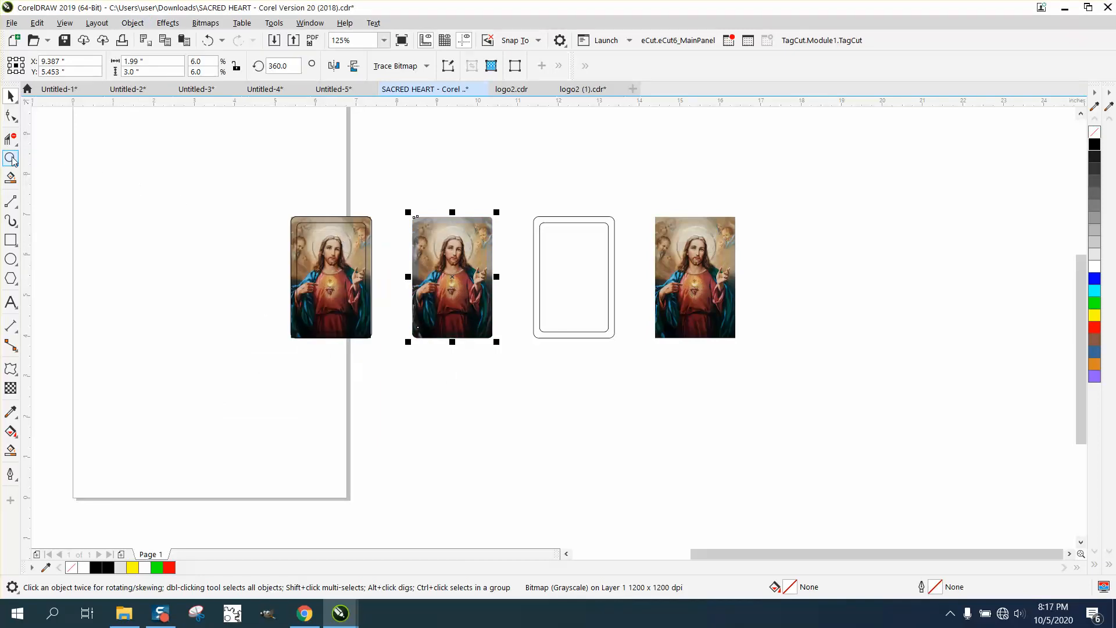
# Step: Examine the grayscale border's corners and edges against the colour picture at close range
pyautogui.click(11, 158)
pyautogui.moveTo(379, 217); pyautogui.dragTo(536, 288)
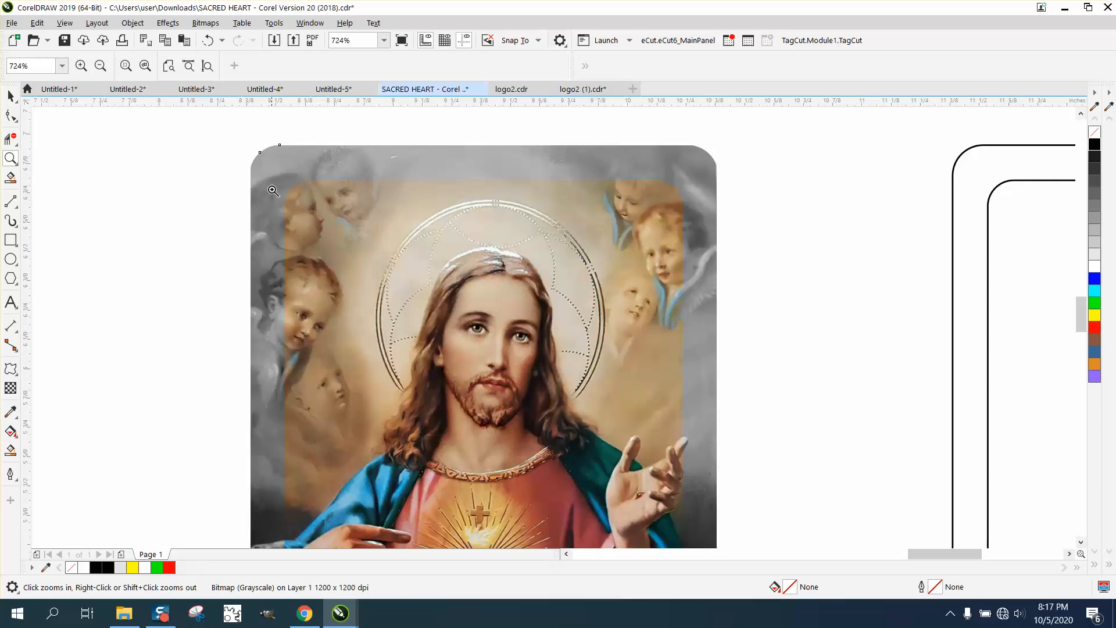
pyautogui.scroll(-2, 662, 186)
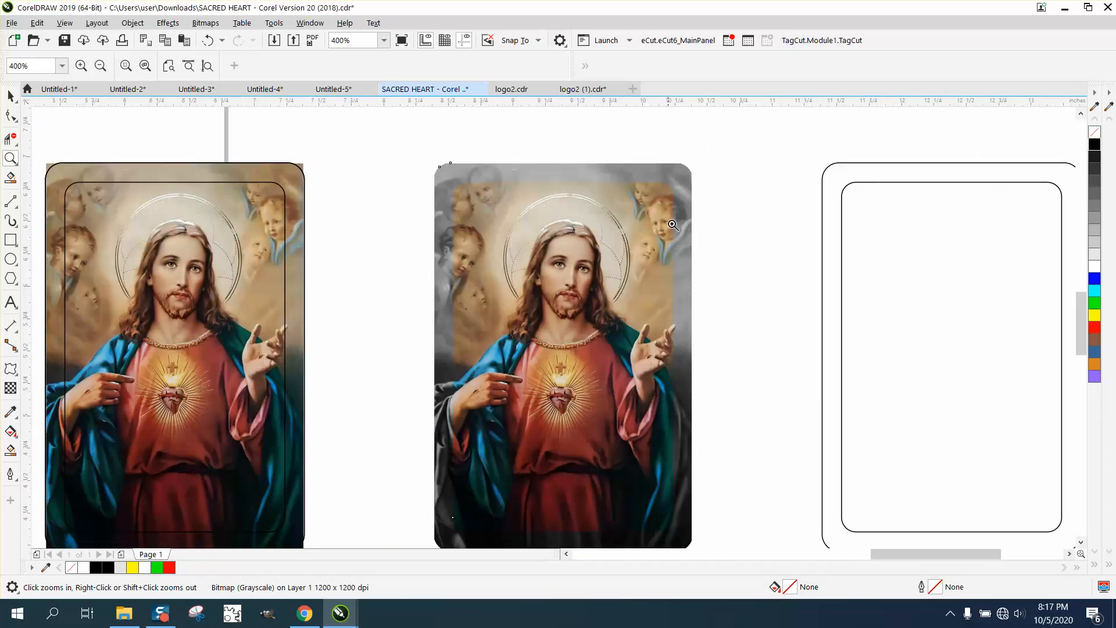
pyautogui.moveTo(415, 487); pyautogui.dragTo(524, 536)
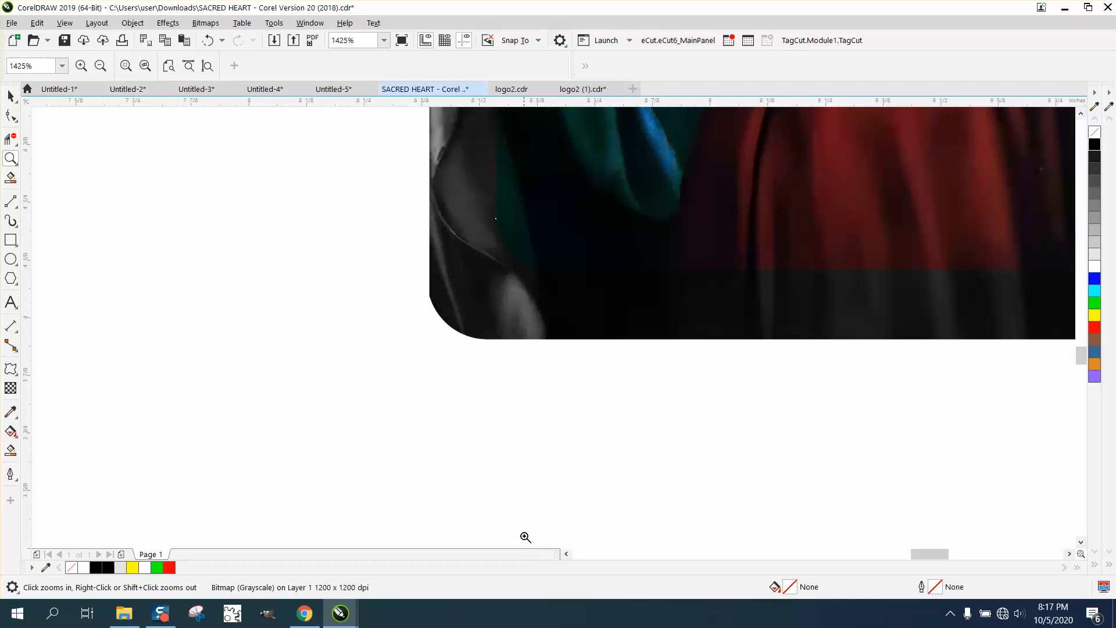
pyautogui.scroll(-1, 443, 339)
pyautogui.rightClick(438, 328)
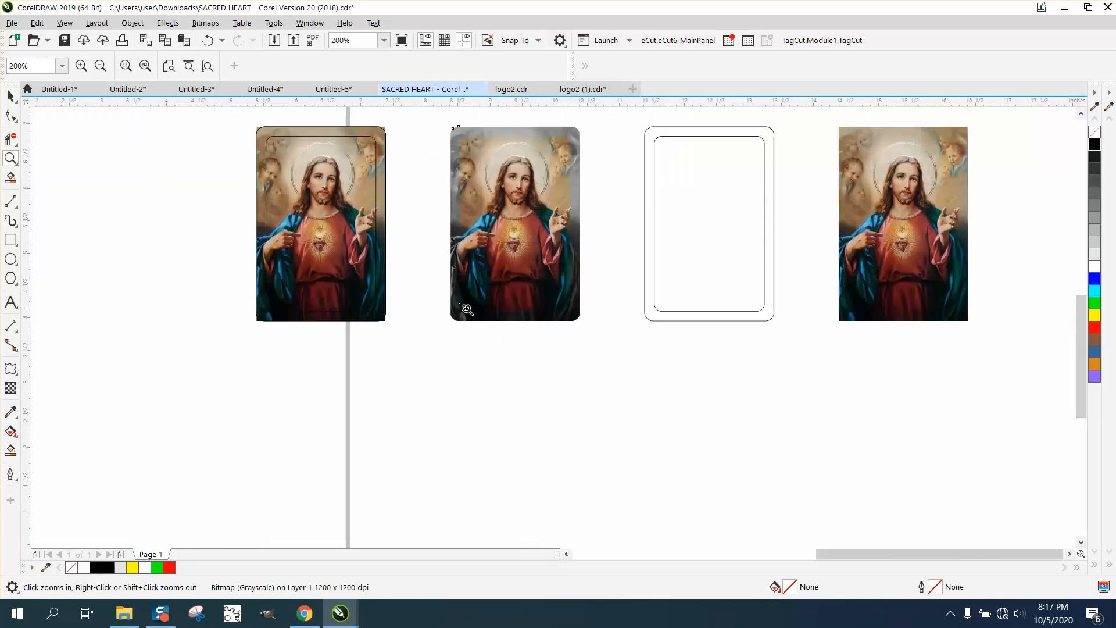
pyautogui.moveTo(545, 128); pyautogui.dragTo(638, 239)
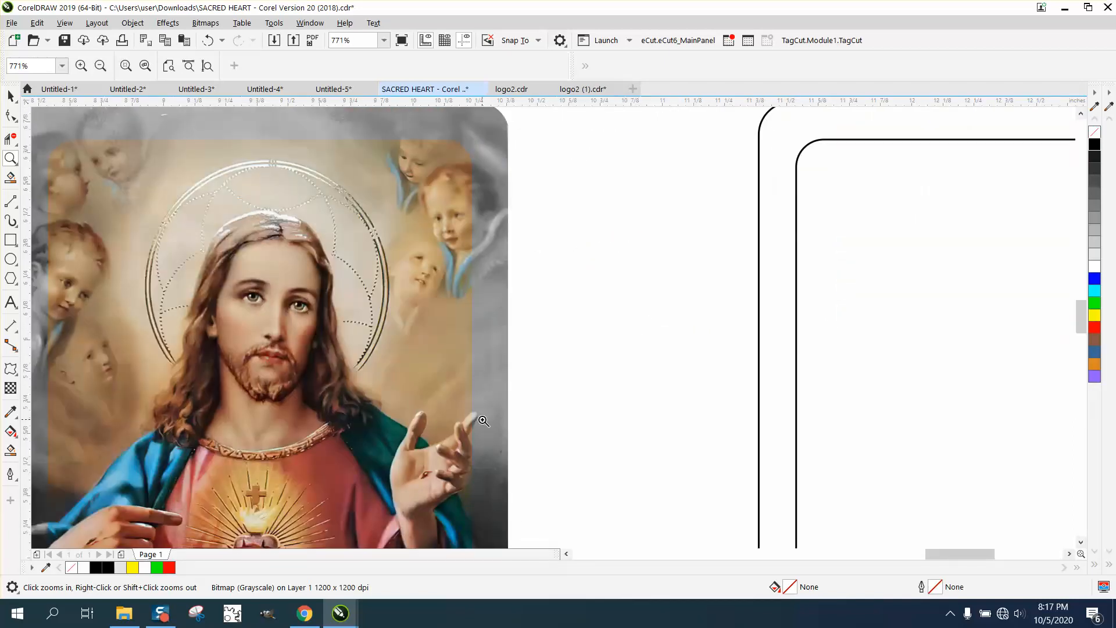
pyautogui.rightClick(448, 169)
pyautogui.moveTo(382, 136); pyautogui.dragTo(564, 298)
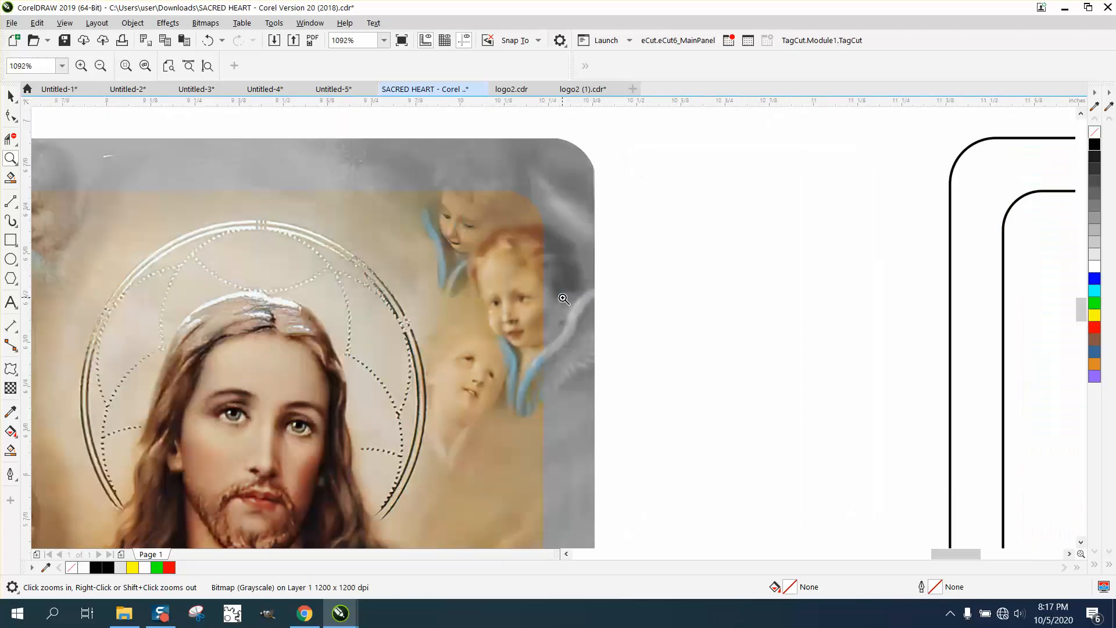
pyautogui.rightClick(529, 344)
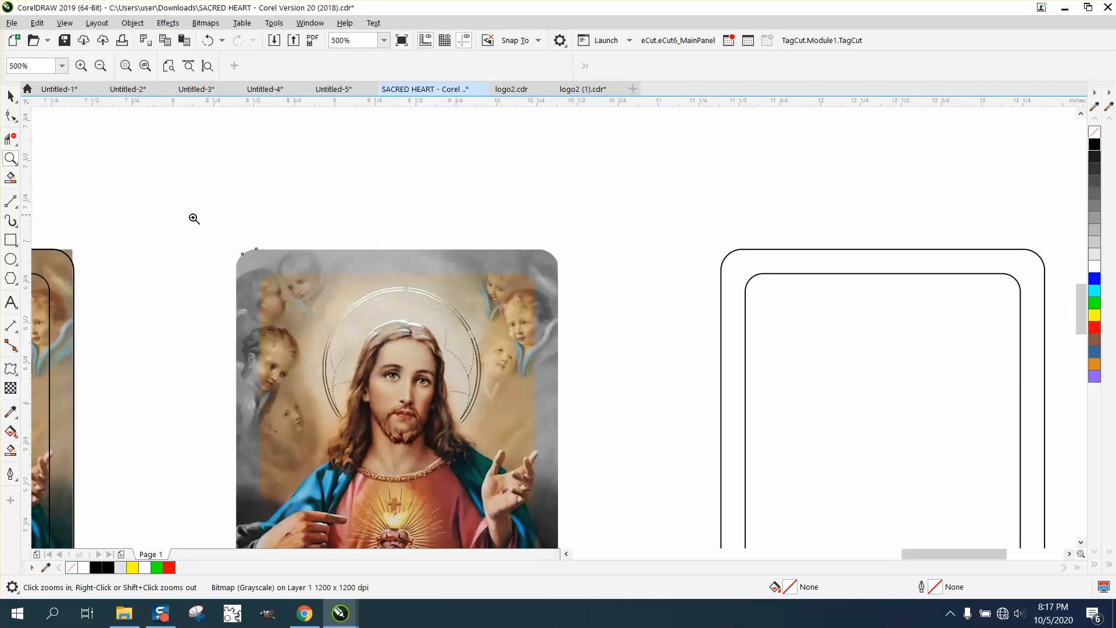
pyautogui.moveTo(383, 342); pyautogui.dragTo(553, 379)
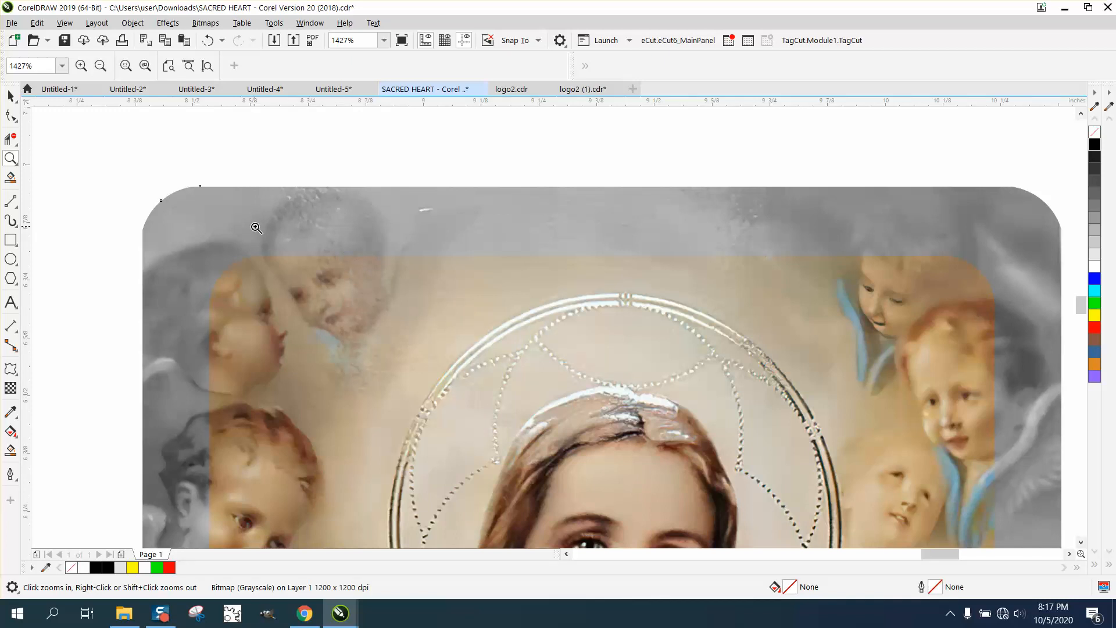
pyautogui.scroll(-1, 256, 227)
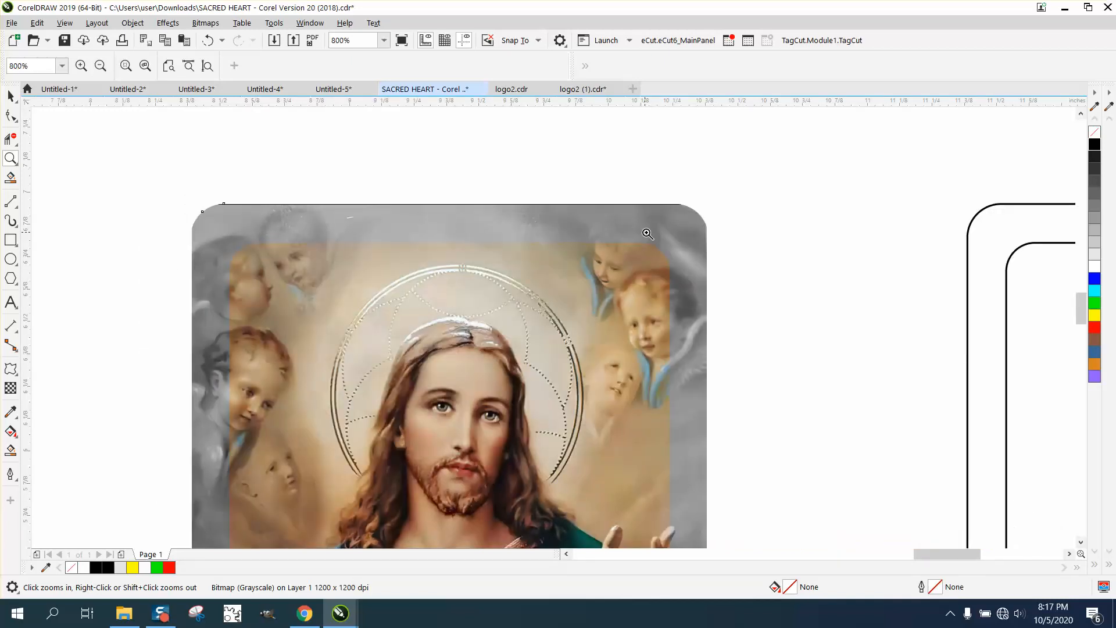
pyautogui.rightClick(366, 230)
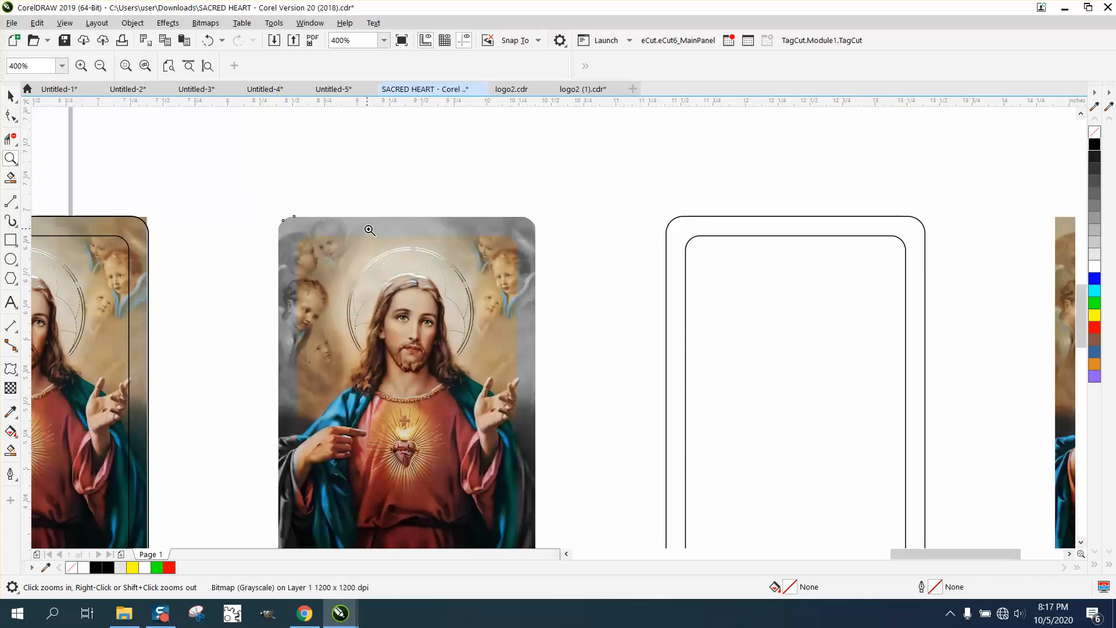
pyautogui.rightClick(368, 229)
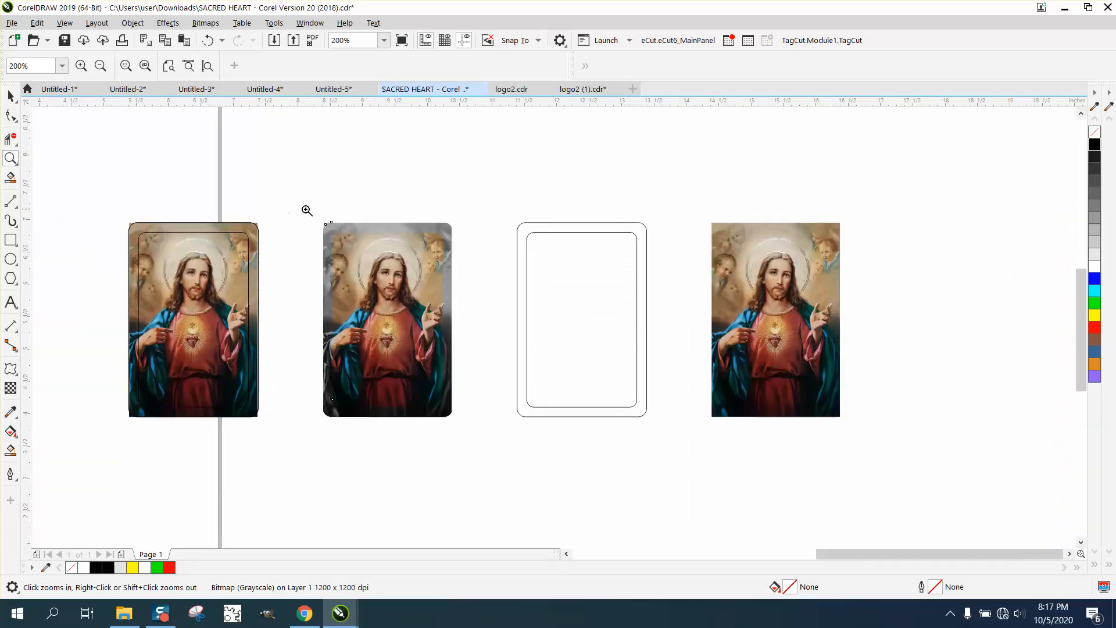
pyautogui.moveTo(354, 297); pyautogui.dragTo(509, 419)
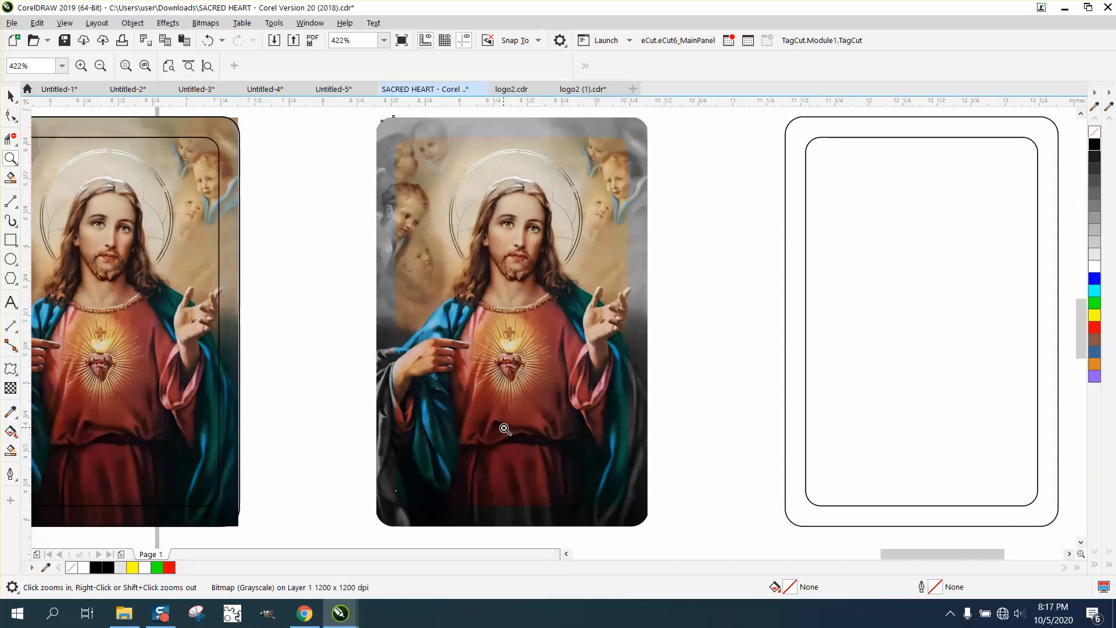